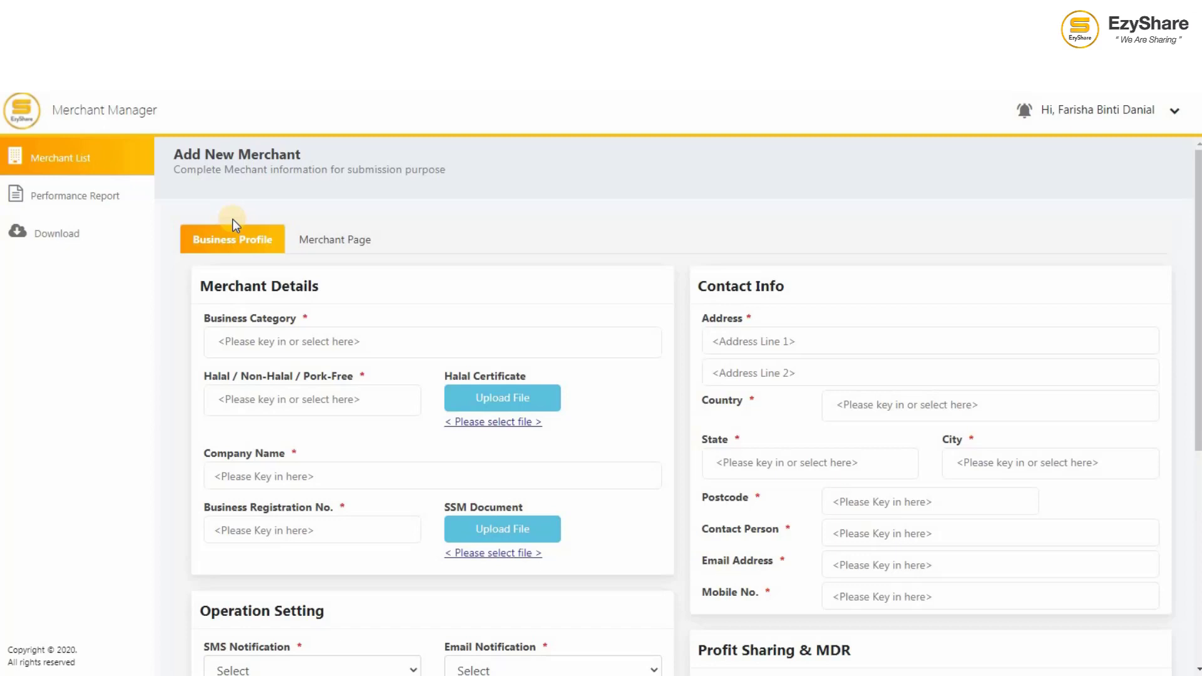
Step: Set the business category to Others and the Halal status to NOT APPLICABLE
click(433, 345)
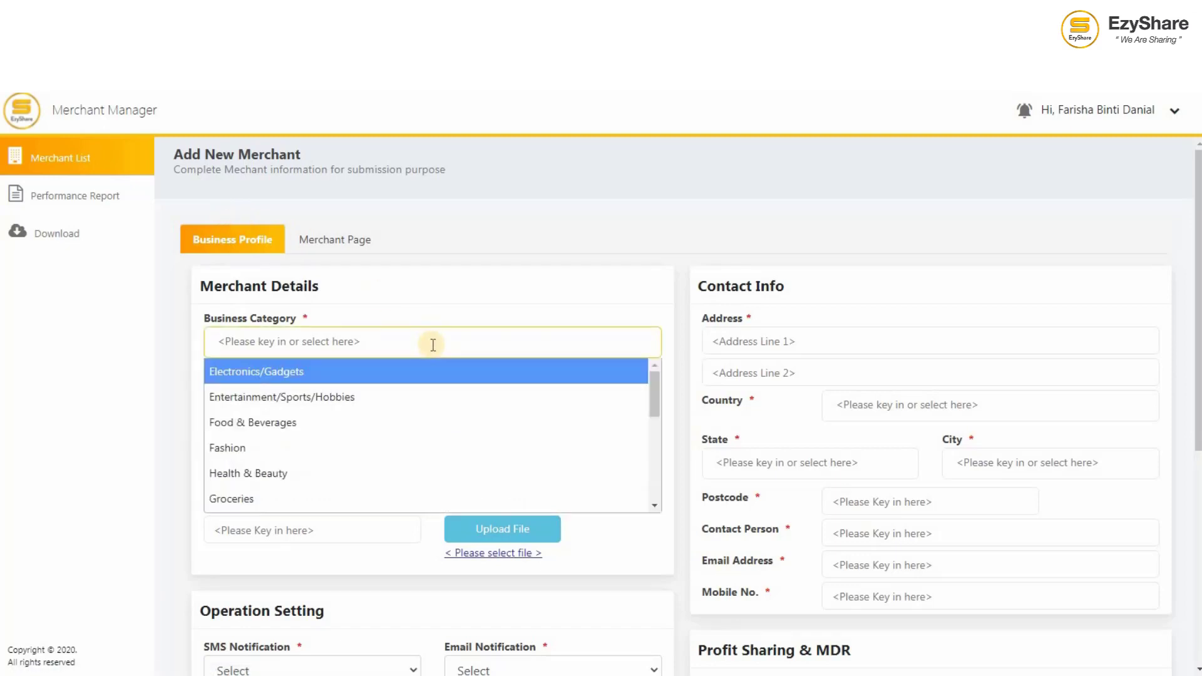
key(Down)
key(Down)
key(Down)
key(Down)
key(Down)
key(Down)
key(Down)
key(Down)
key(Down)
key(Down)
key(Return)
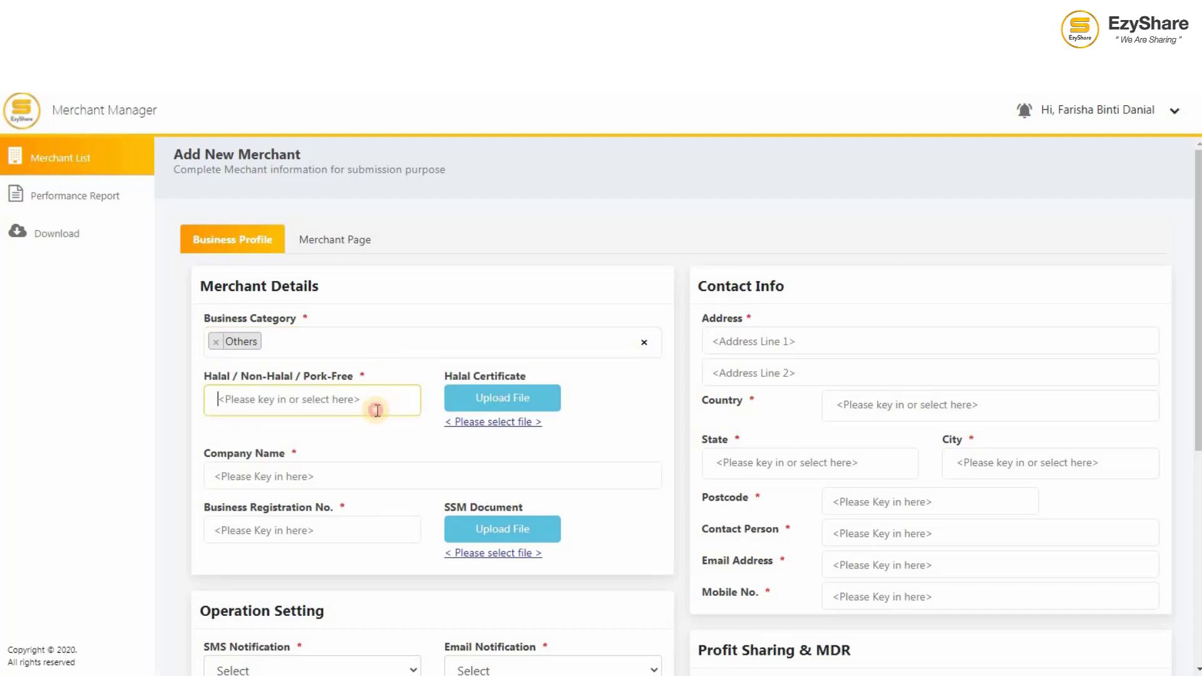
click(371, 402)
click(360, 504)
Step: Enter company name FIXI BOOKSTORE and the business registration number
click(398, 476)
text(FIXI B)
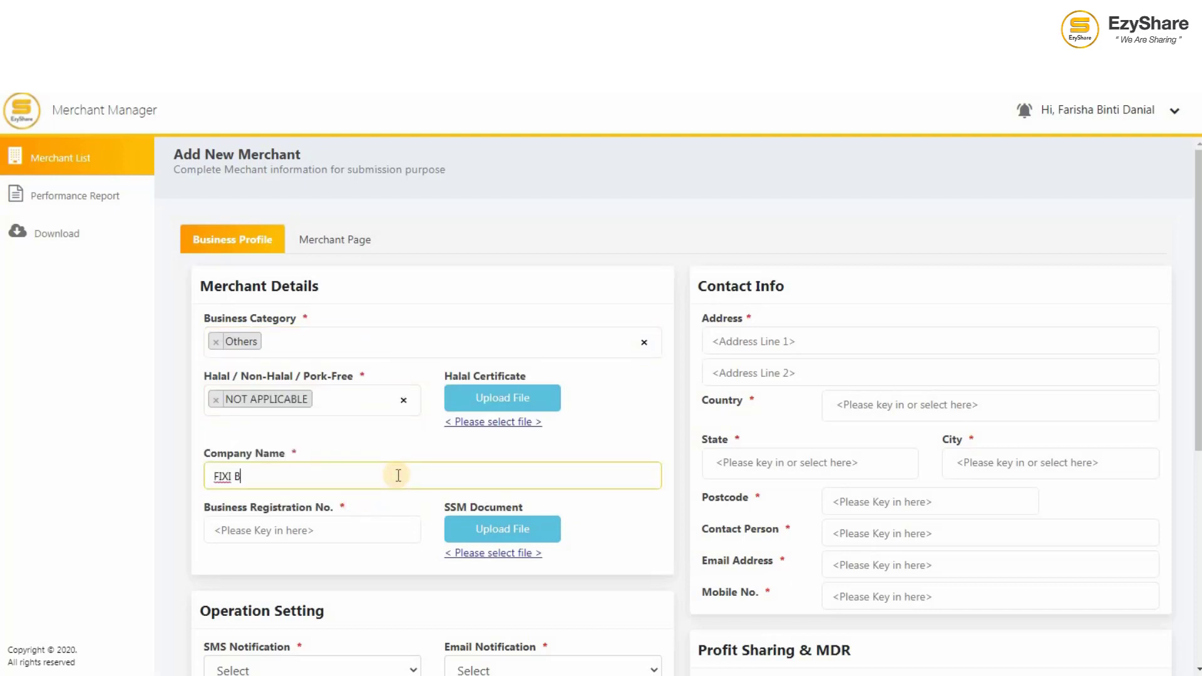
text(OOKSTORE)
click(372, 525)
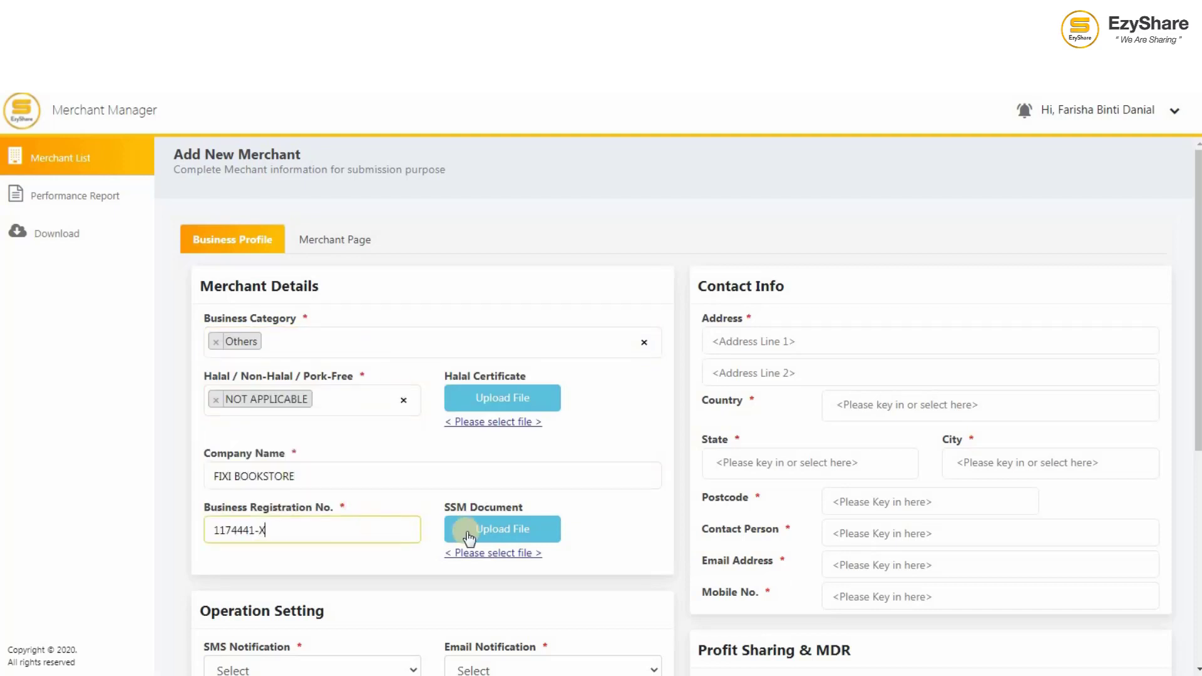
Step: Attach SSM Certificate.jpg as the SSM document
click(489, 533)
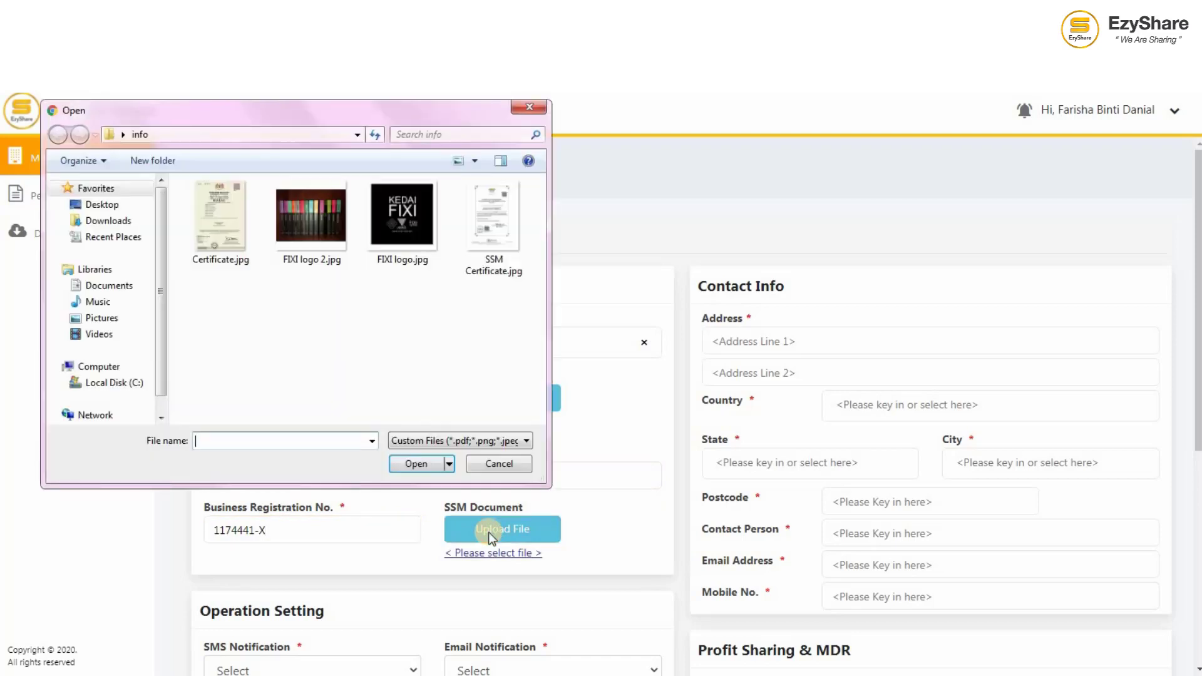
click(489, 250)
click(425, 464)
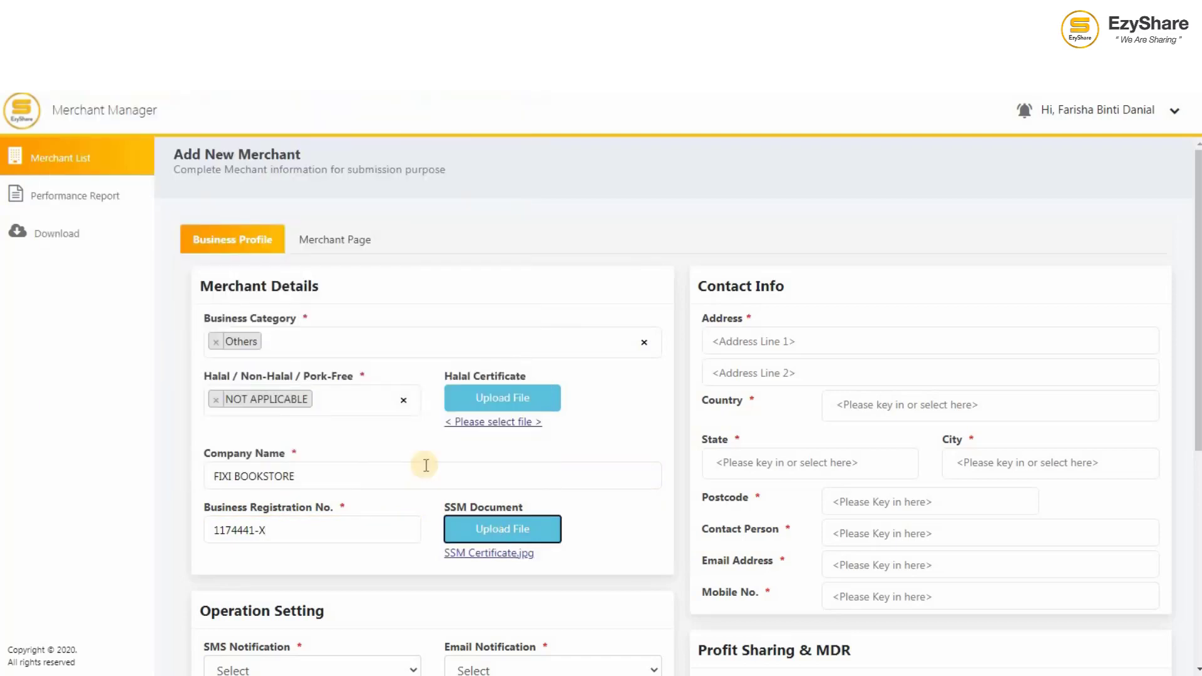
Step: Fill in both address lines with the Sunway Putra Mall business address
click(792, 344)
text(L4.41, LE)
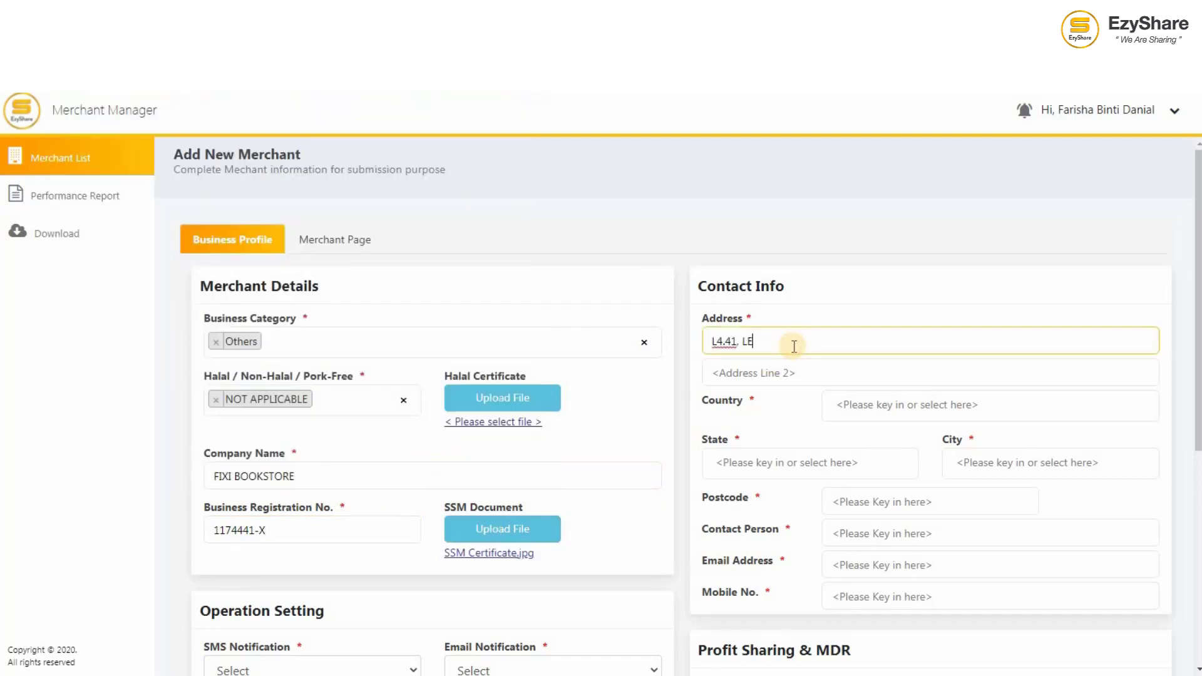
text(VEL 4, SrNWAY PUTRA MALL)
click(787, 374)
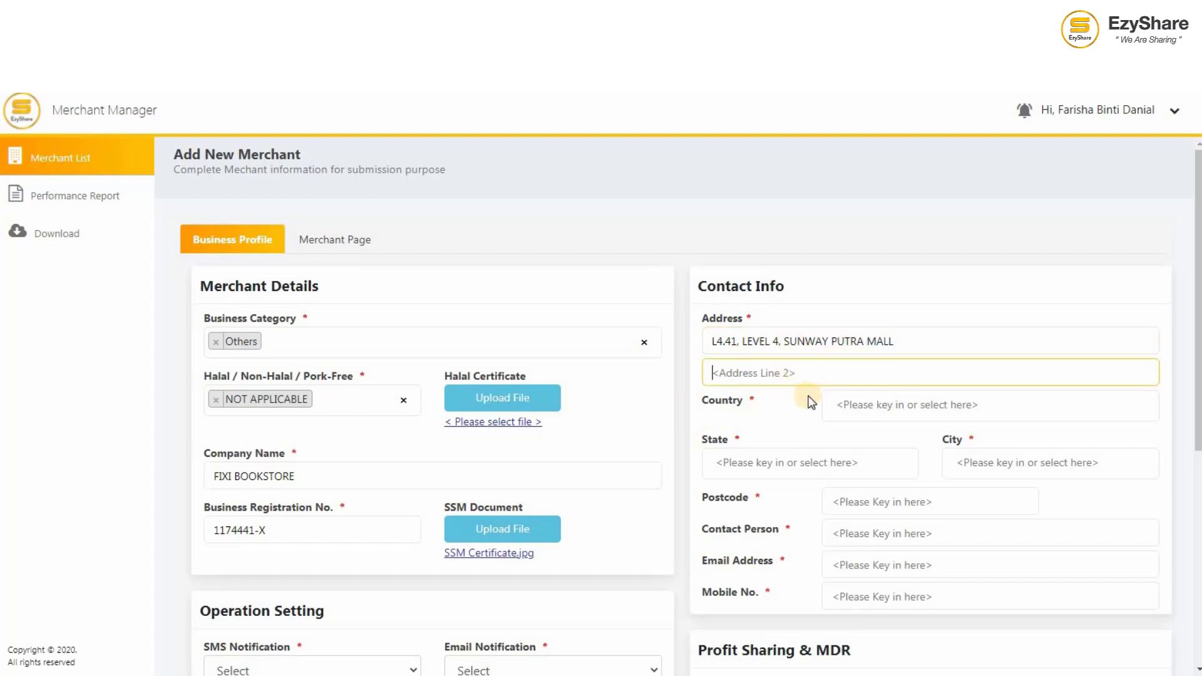
text(NO. 100, JALAN PUTRA)
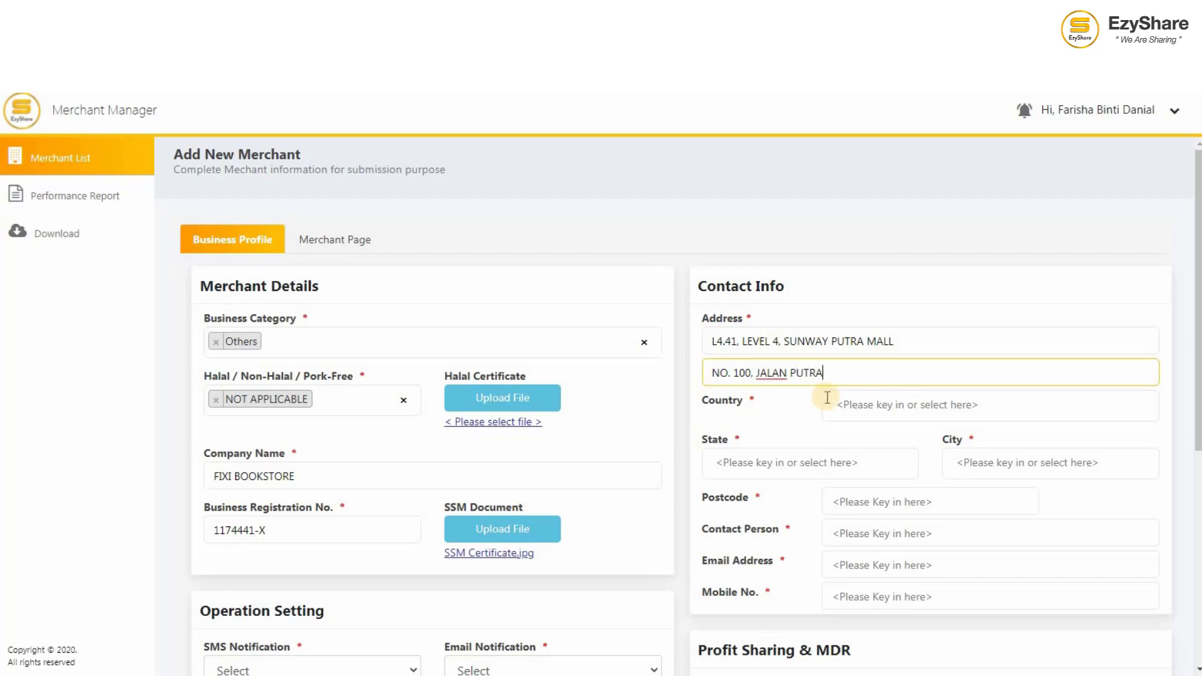
Step: Set country Malaysia, state KUALA LUMPUR and city Kuala Lumpur
click(827, 398)
text(MALA)
click(888, 459)
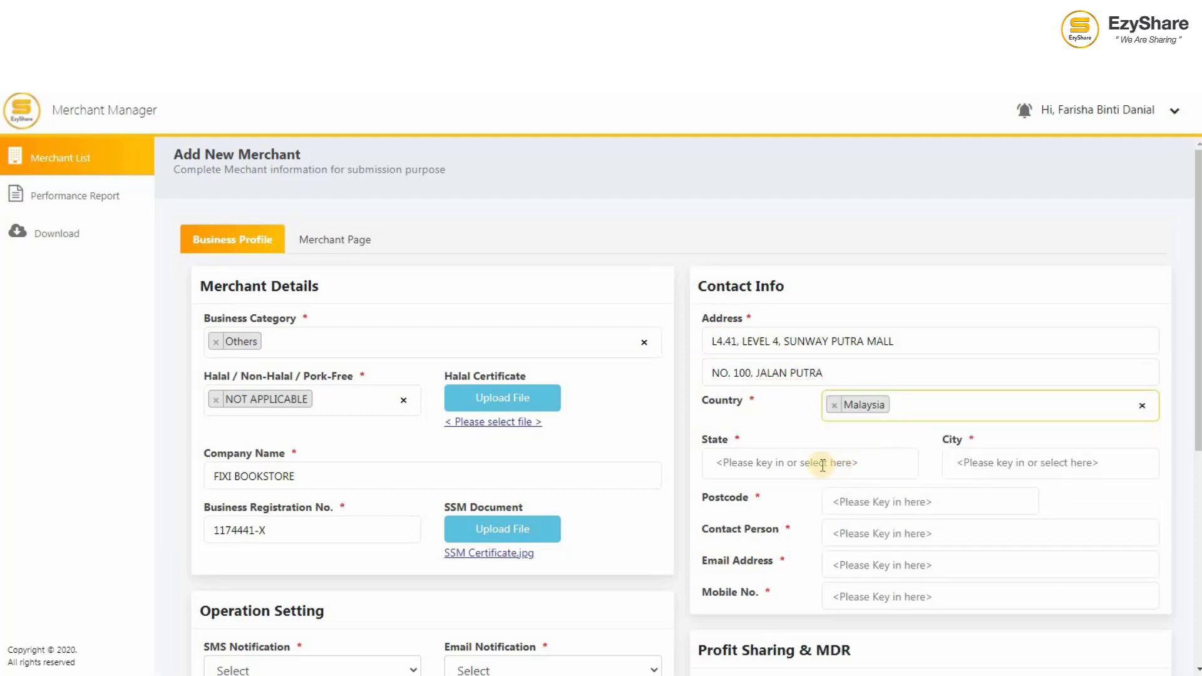
click(823, 465)
text(KUALA)
click(820, 496)
click(1010, 464)
click(1015, 494)
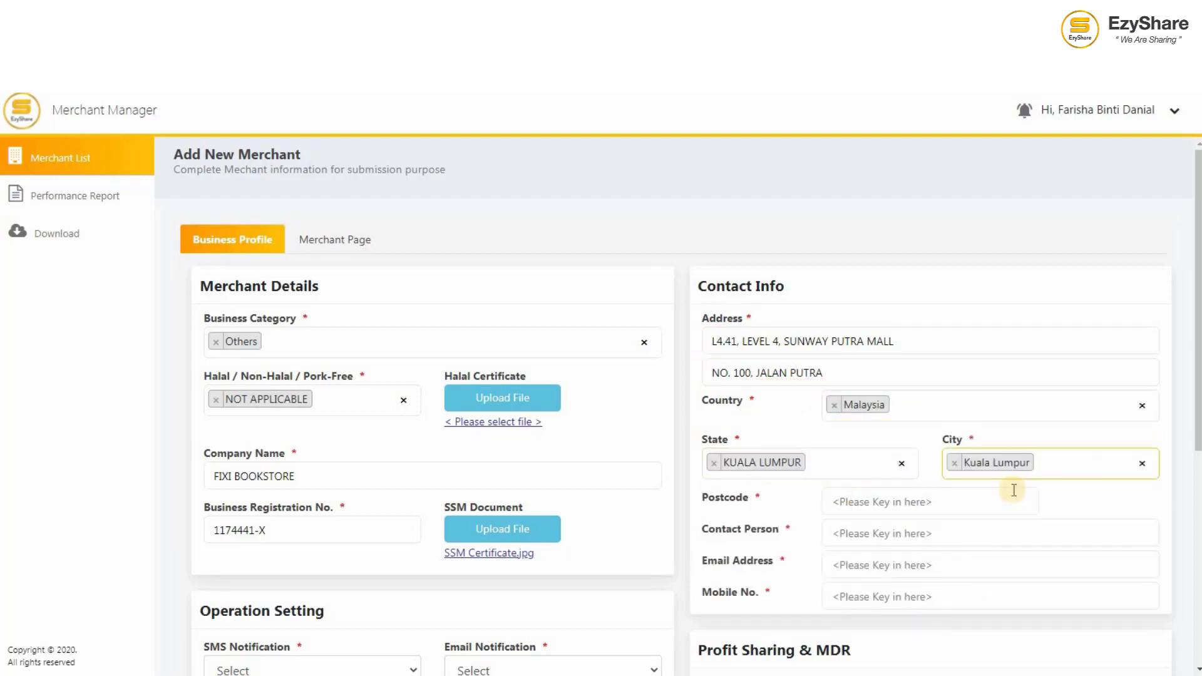
Step: Fill in the postcode, the contact person's name, the contact e-mail and the mobile number
click(988, 502)
text(50350)
click(983, 533)
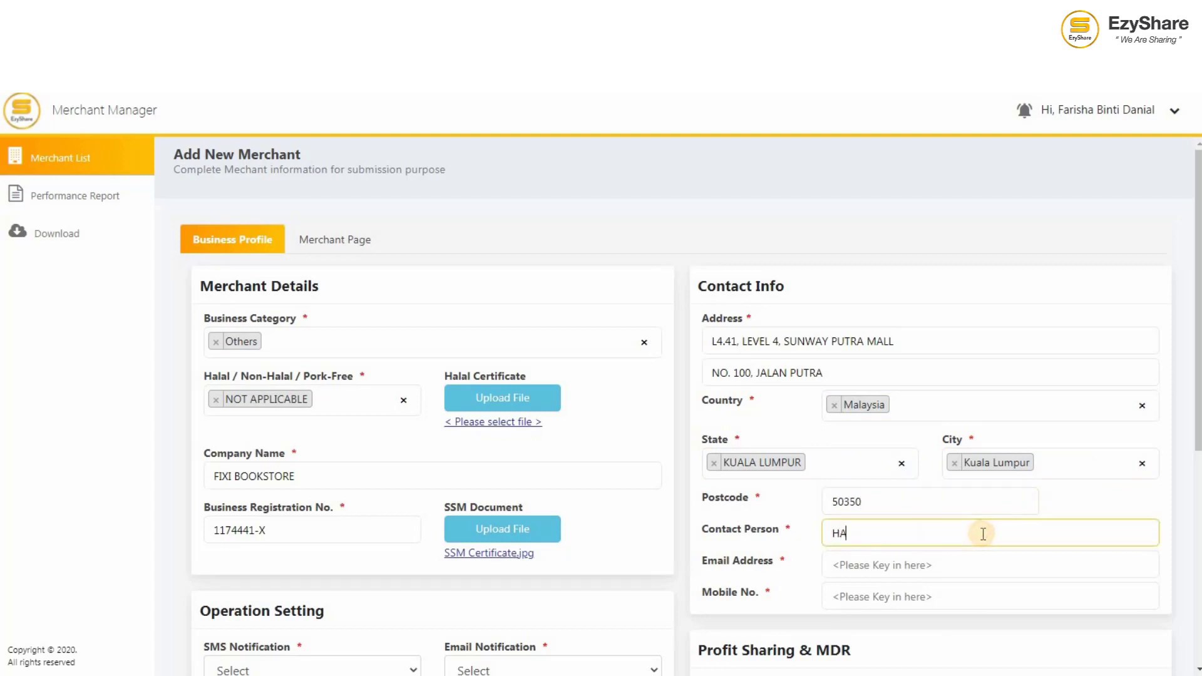
click(959, 563)
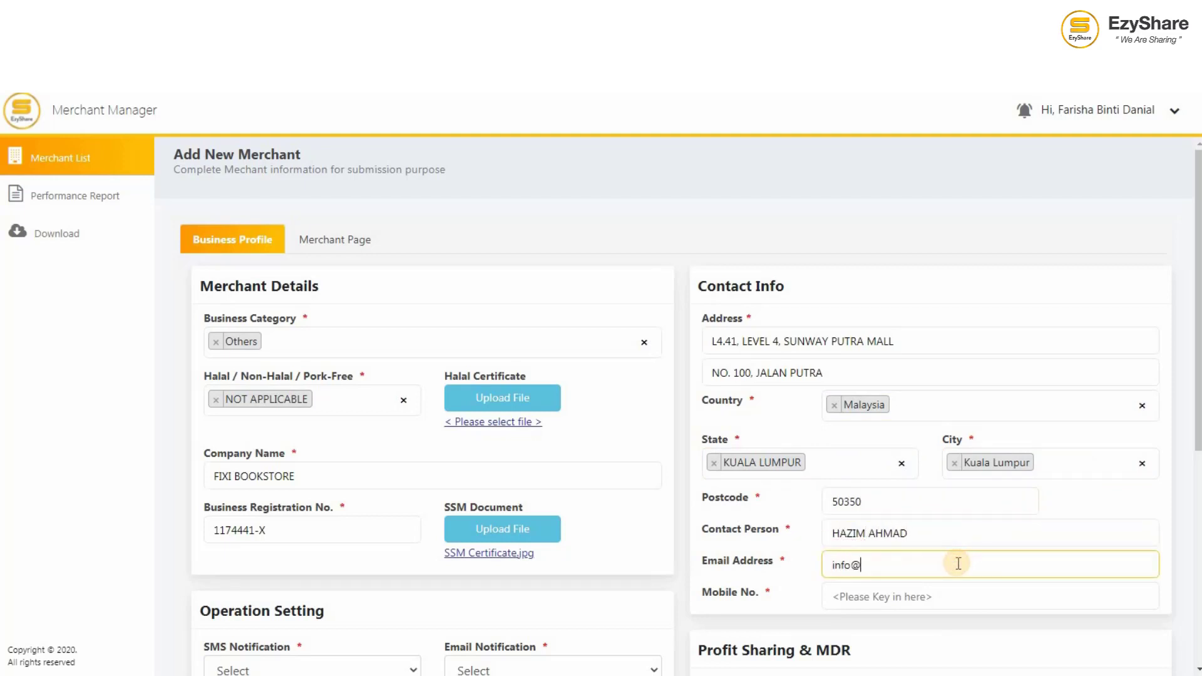
click(935, 600)
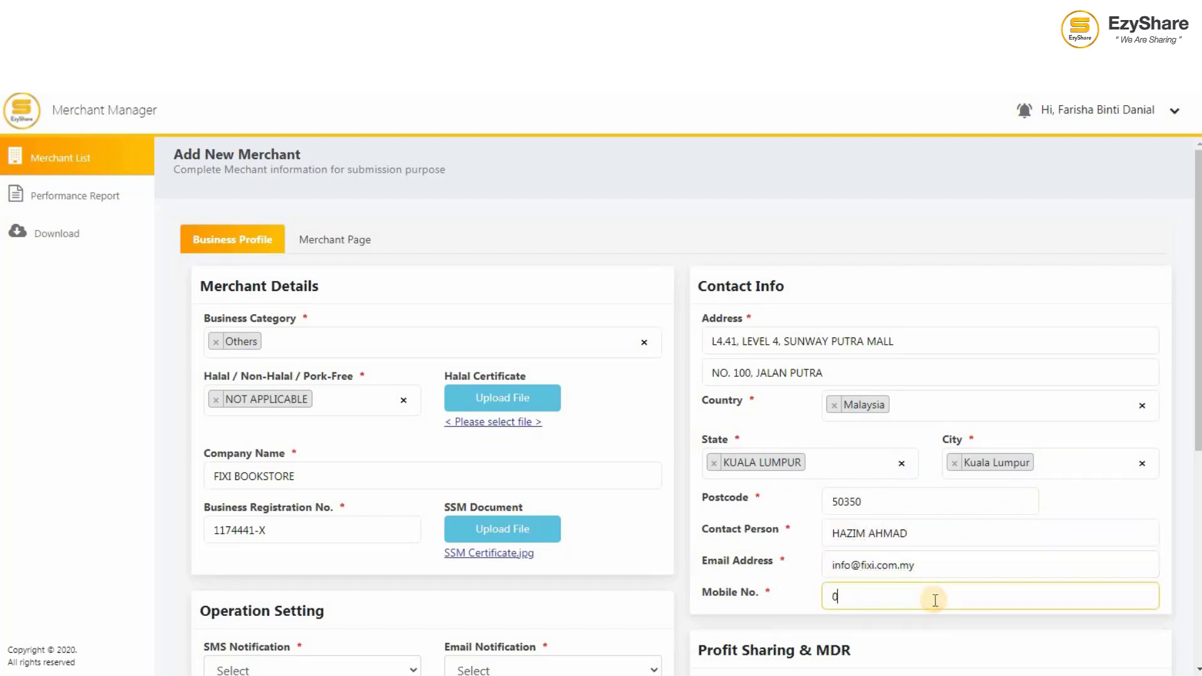
Step: Turn on both SMS and email notifications
scroll(935, 600, down, 6)
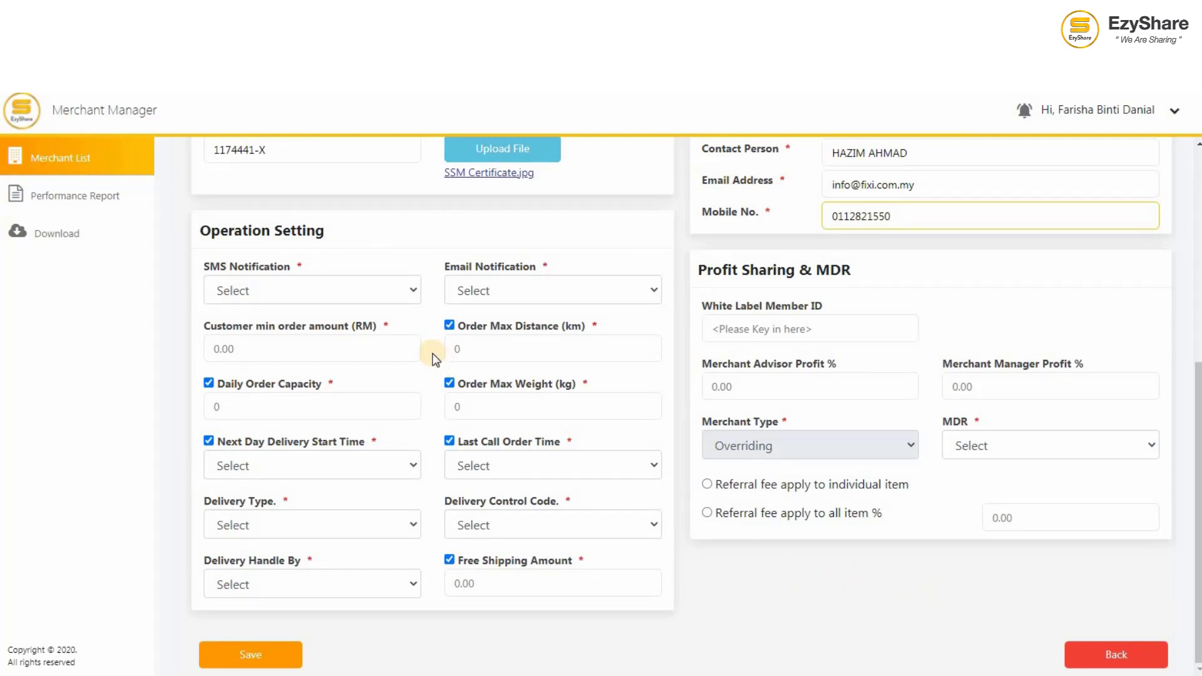
click(388, 294)
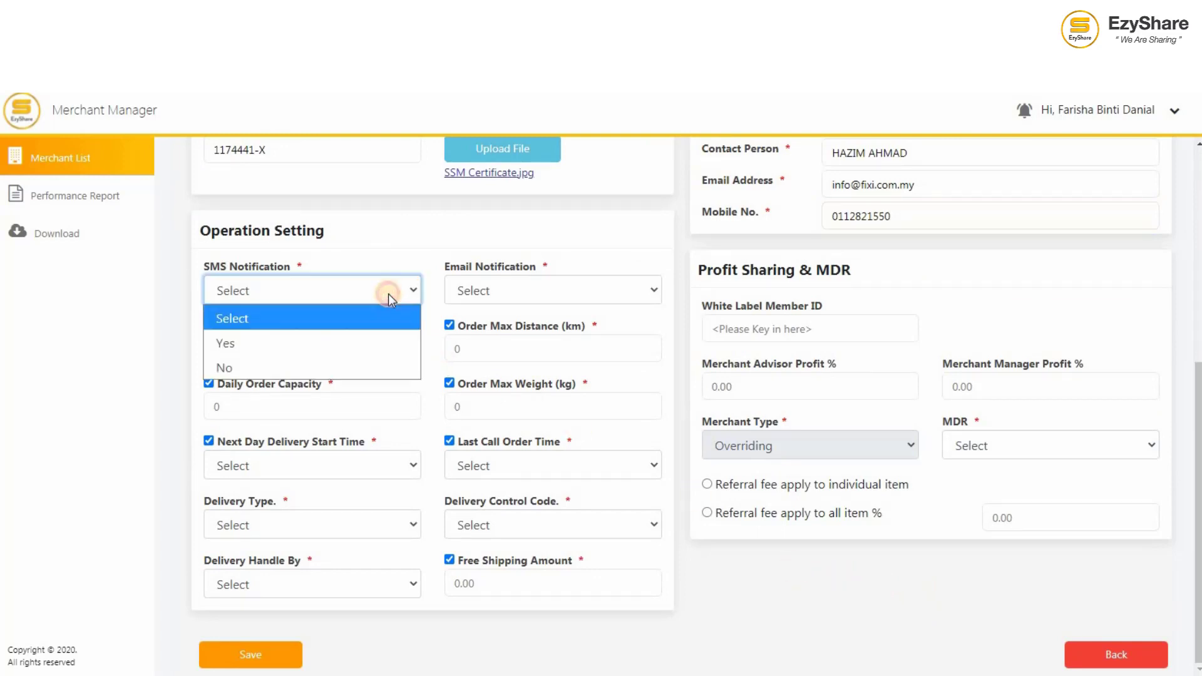
click(360, 344)
click(513, 293)
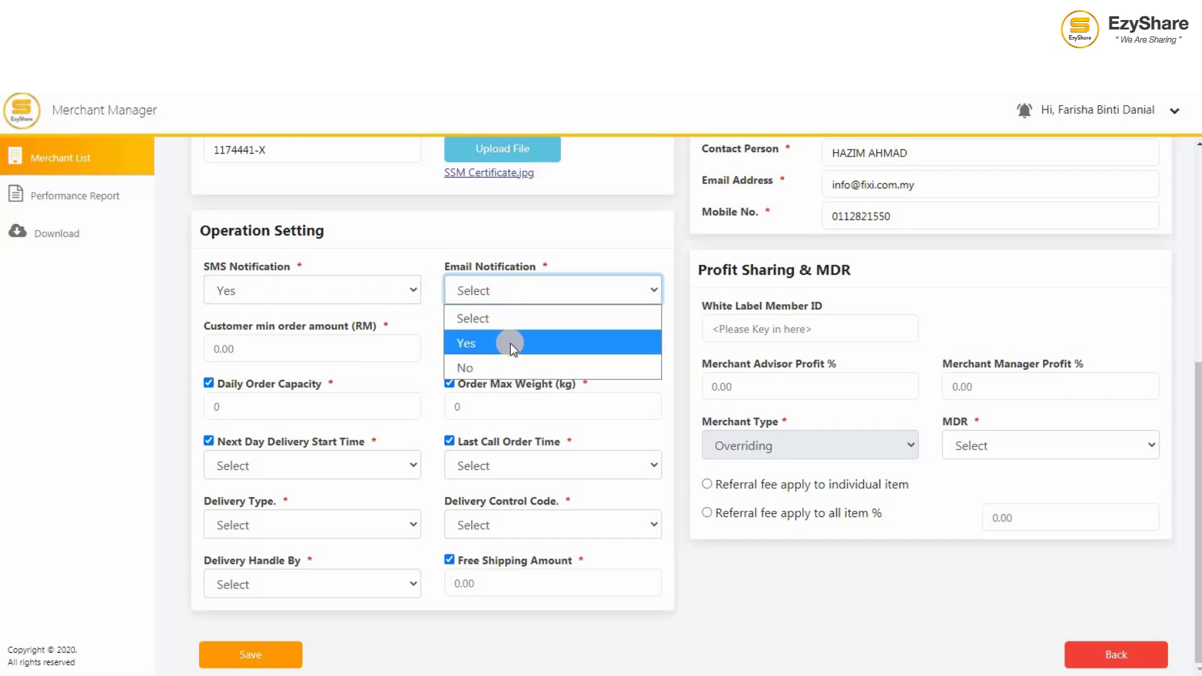
click(511, 343)
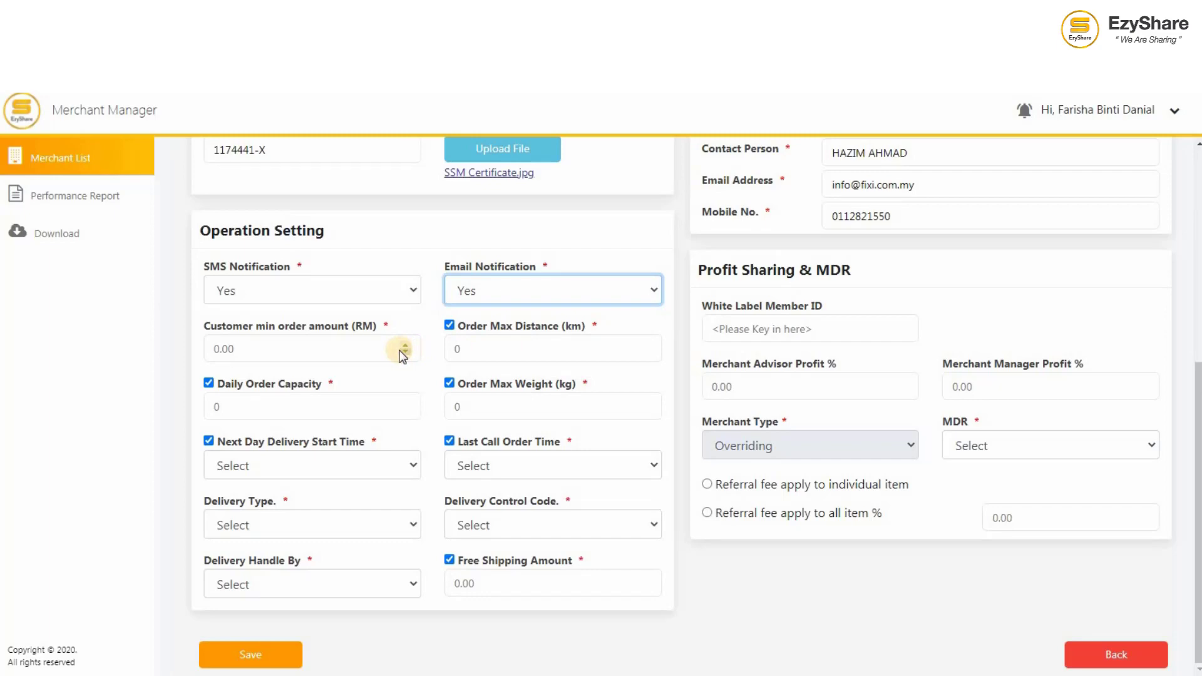
Step: Set minimum order 50.00, max distance 100, daily capacity 20, max weight 3, and disable both delivery time options
click(364, 354)
text(50)
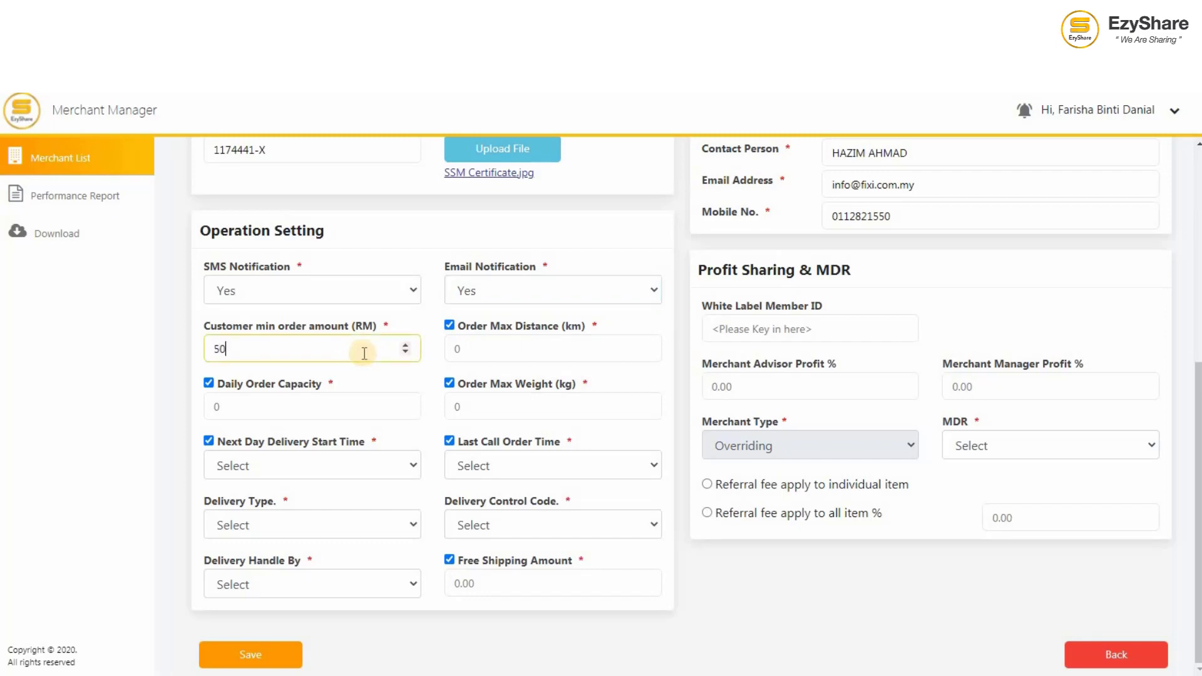
text(.00)
click(529, 352)
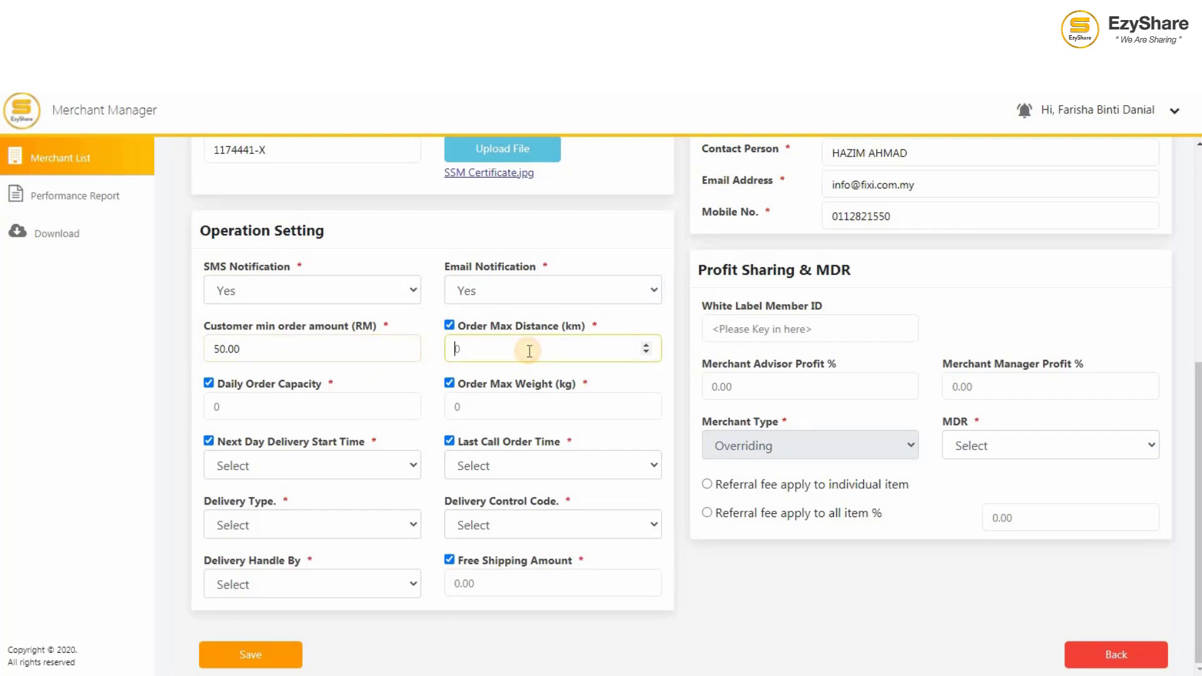
text(100)
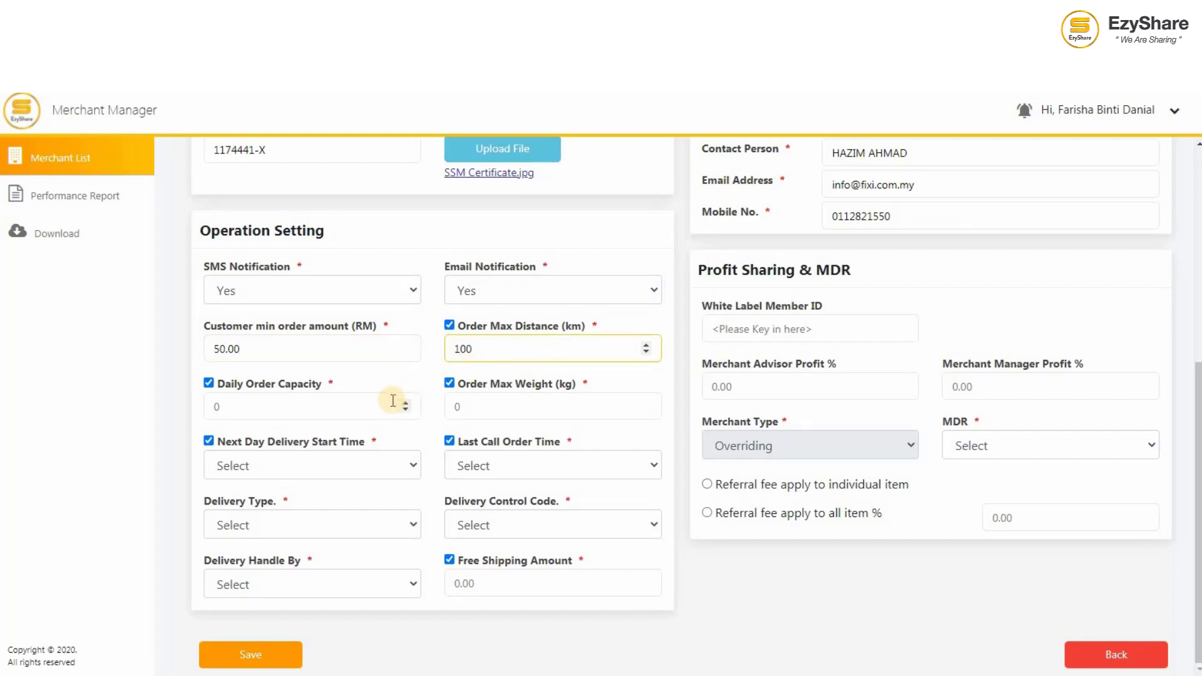
click(382, 406)
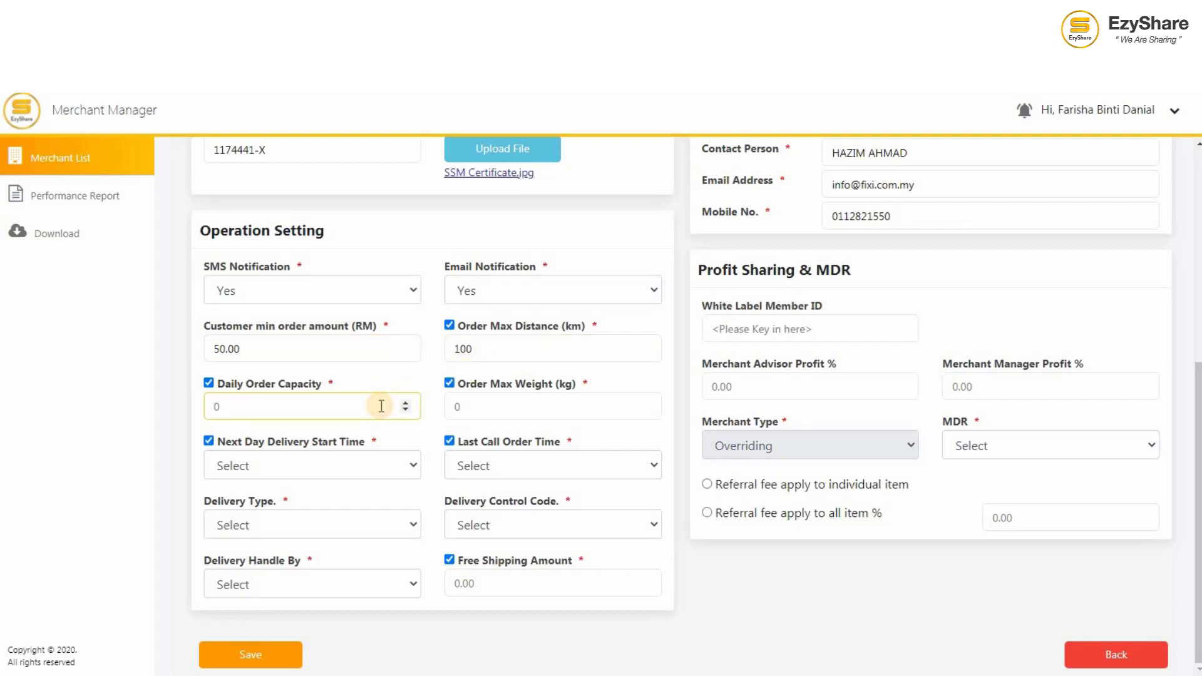
text(20)
click(515, 407)
text(3)
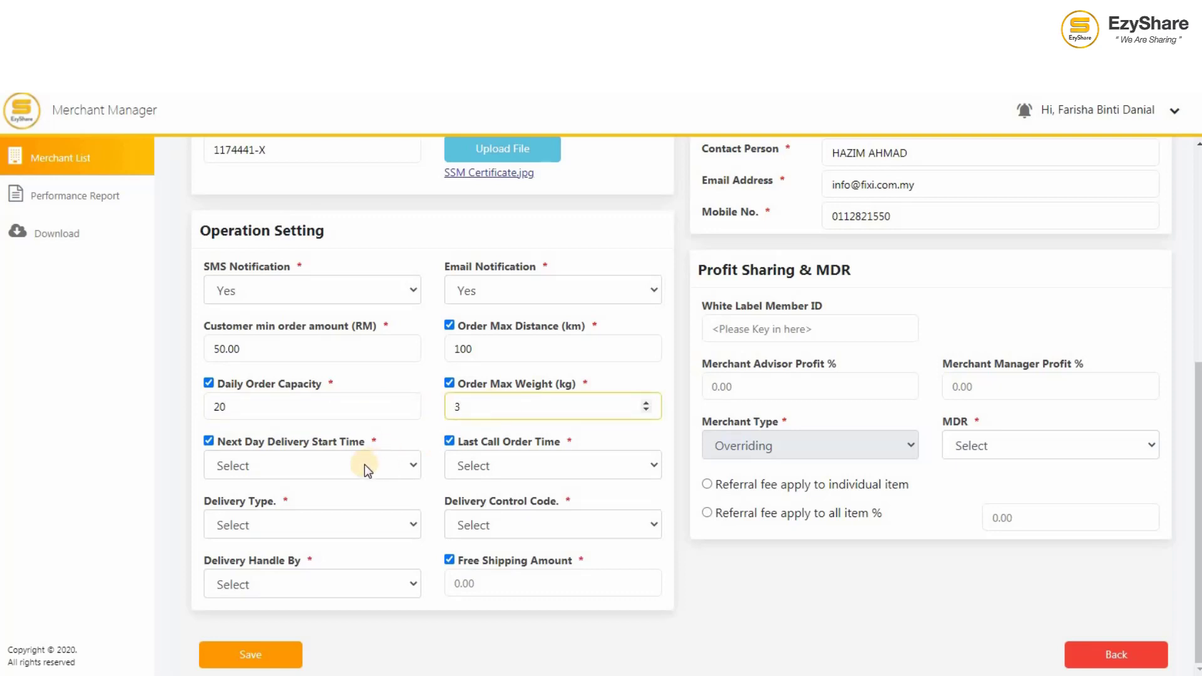
click(209, 442)
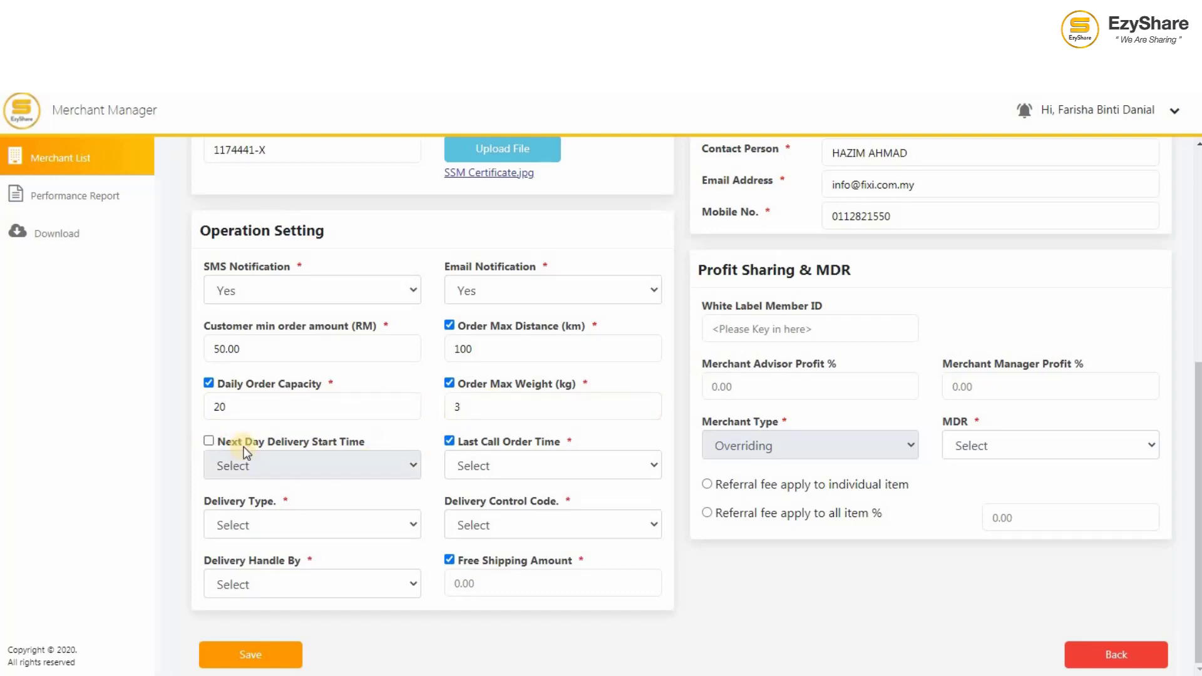
click(450, 442)
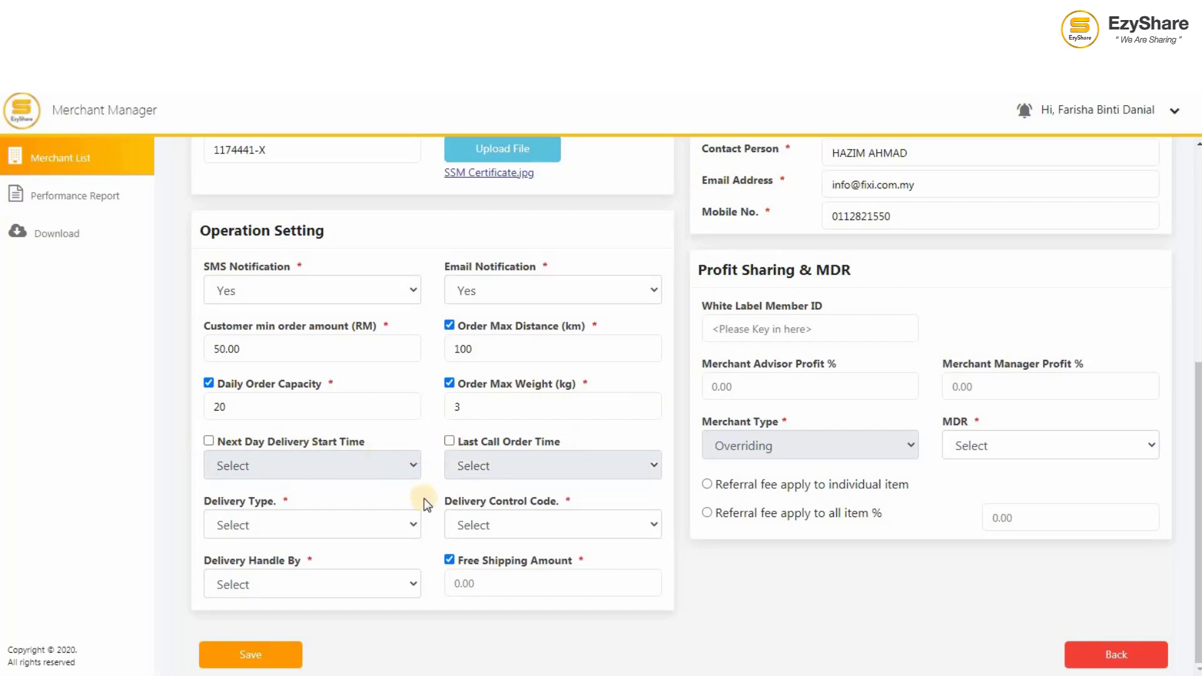
Step: Choose 3-7 Days delivery, add POS LAJU MALAYSIA courier, and set free shipping to 100.00
click(401, 522)
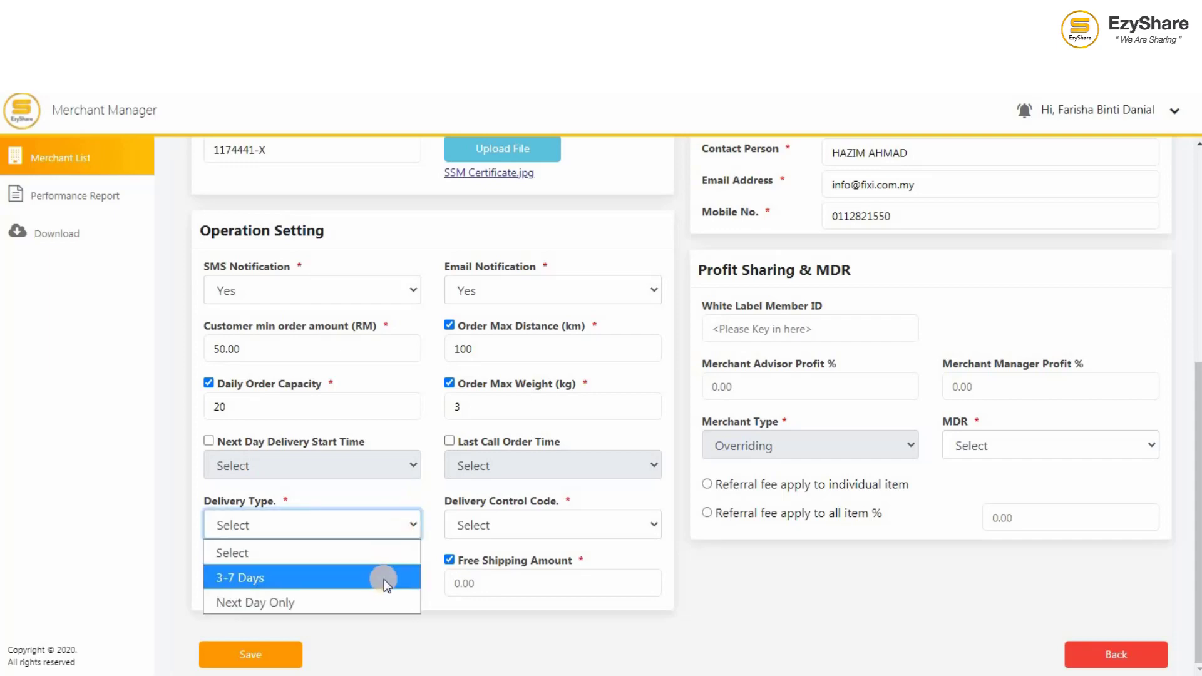
click(384, 580)
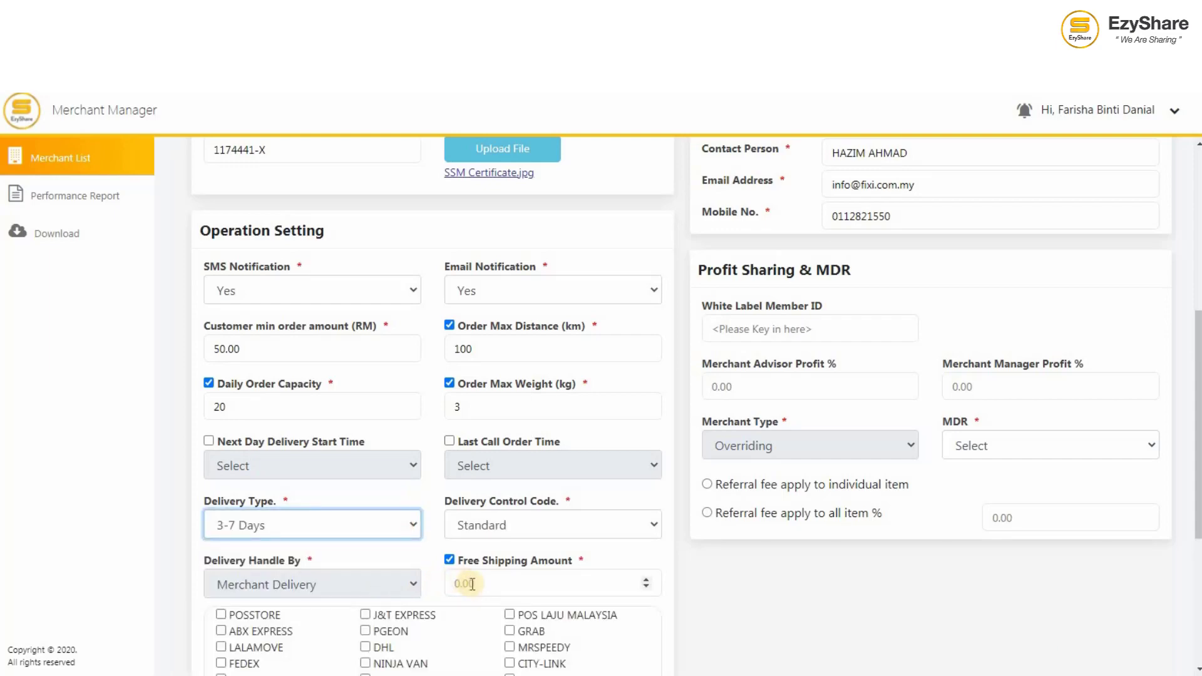
scroll(472, 584, down, 2)
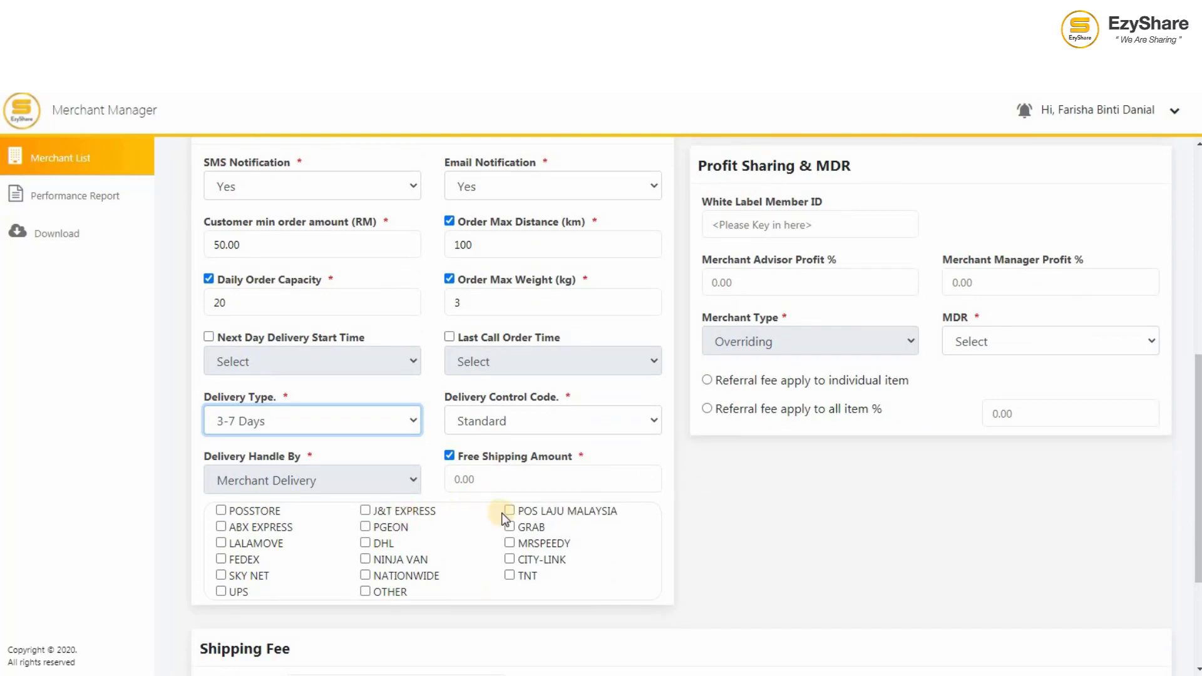
click(508, 512)
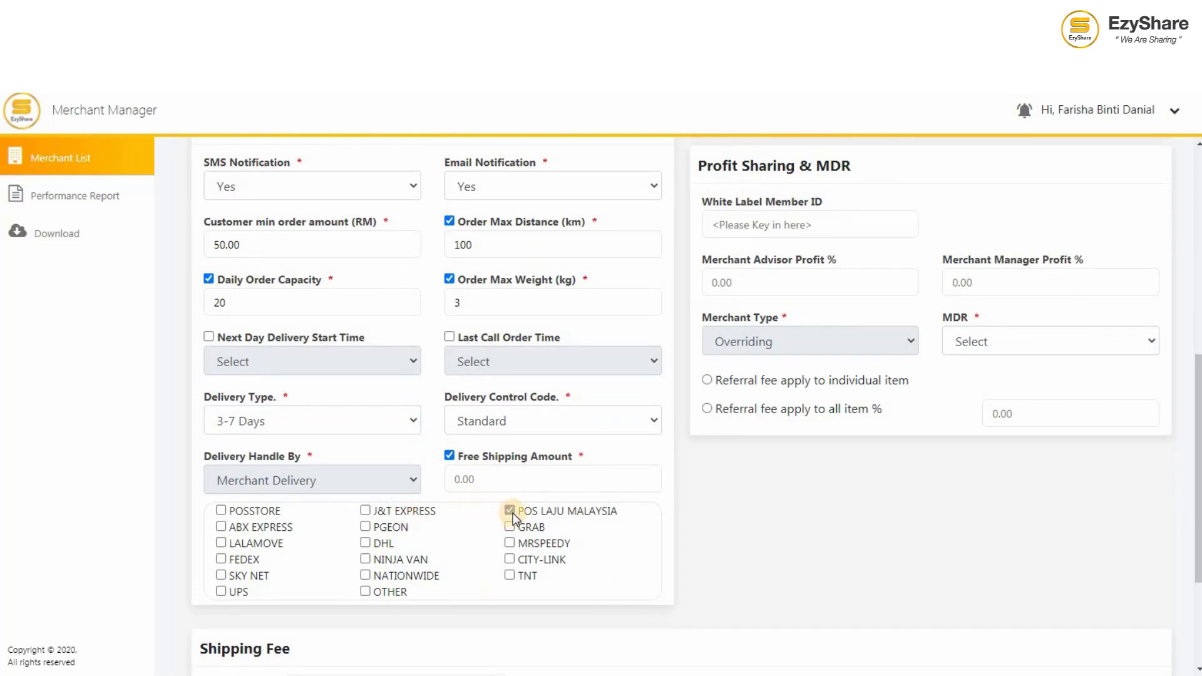
click(511, 477)
text(100.00)
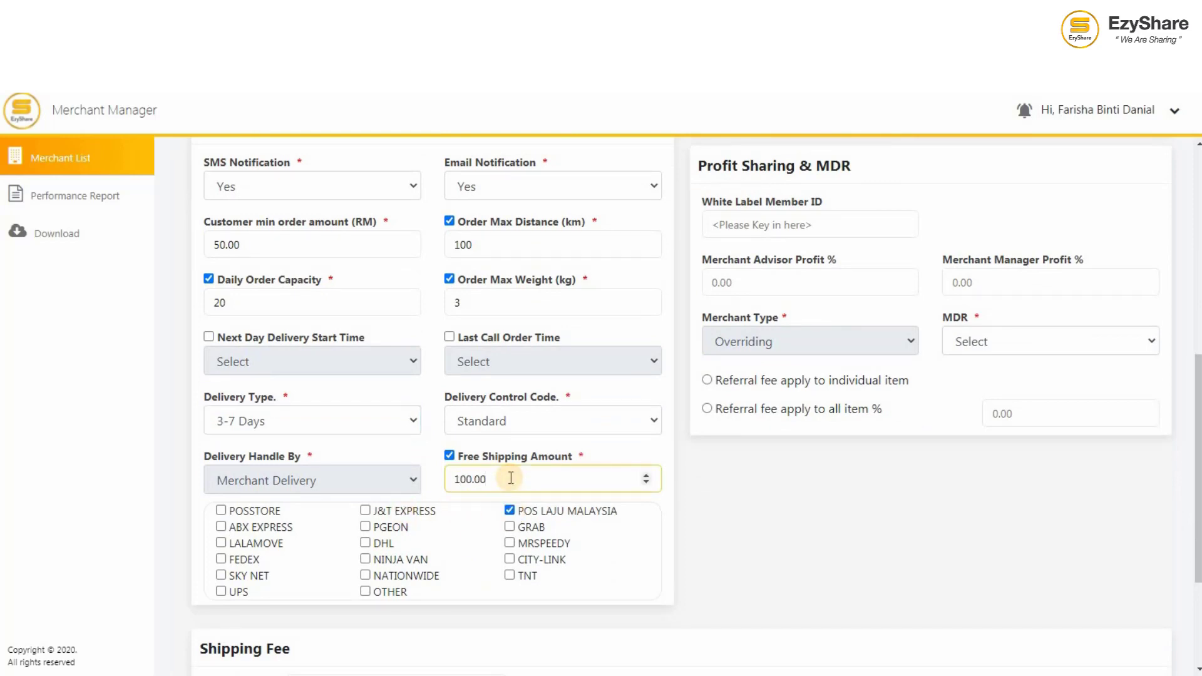
scroll(563, 551, down, 3)
Step: Add a KUALA LUMPUR shipping row: first weight 1 at 8.00, additional weight 1 at 2.00
click(467, 499)
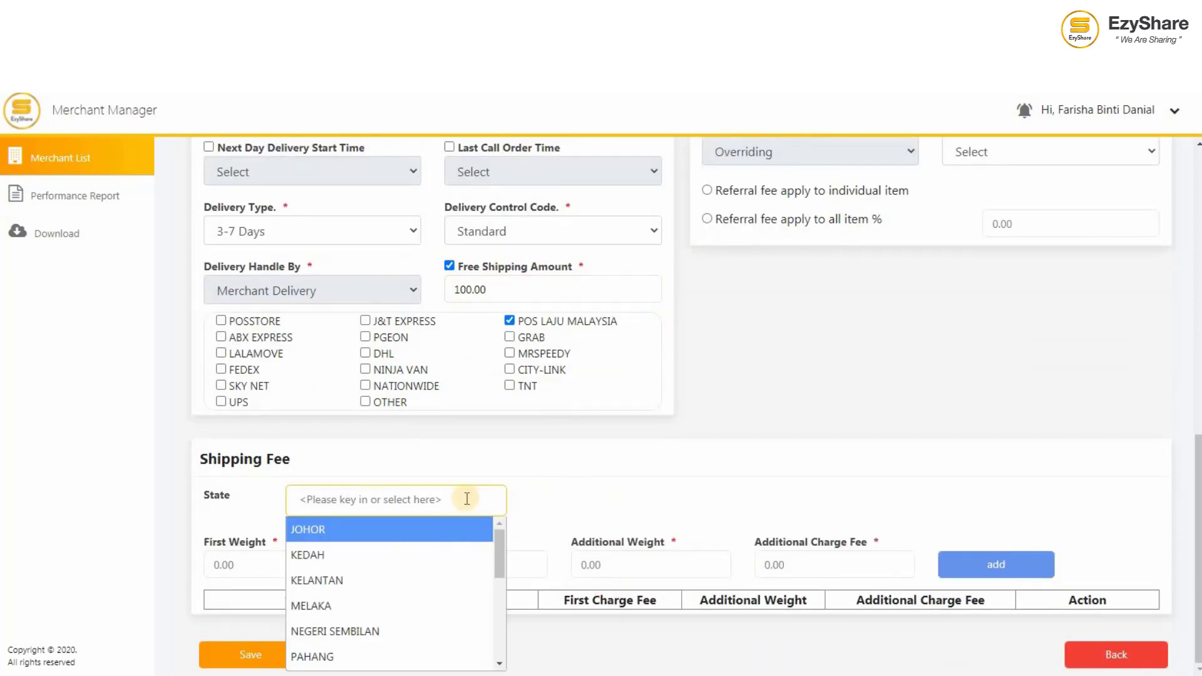
key(Down)
key(Down)
key(Down)
key(Down)
key(Down)
key(Down)
key(Down)
key(Down)
key(Down)
key(Down)
key(Down)
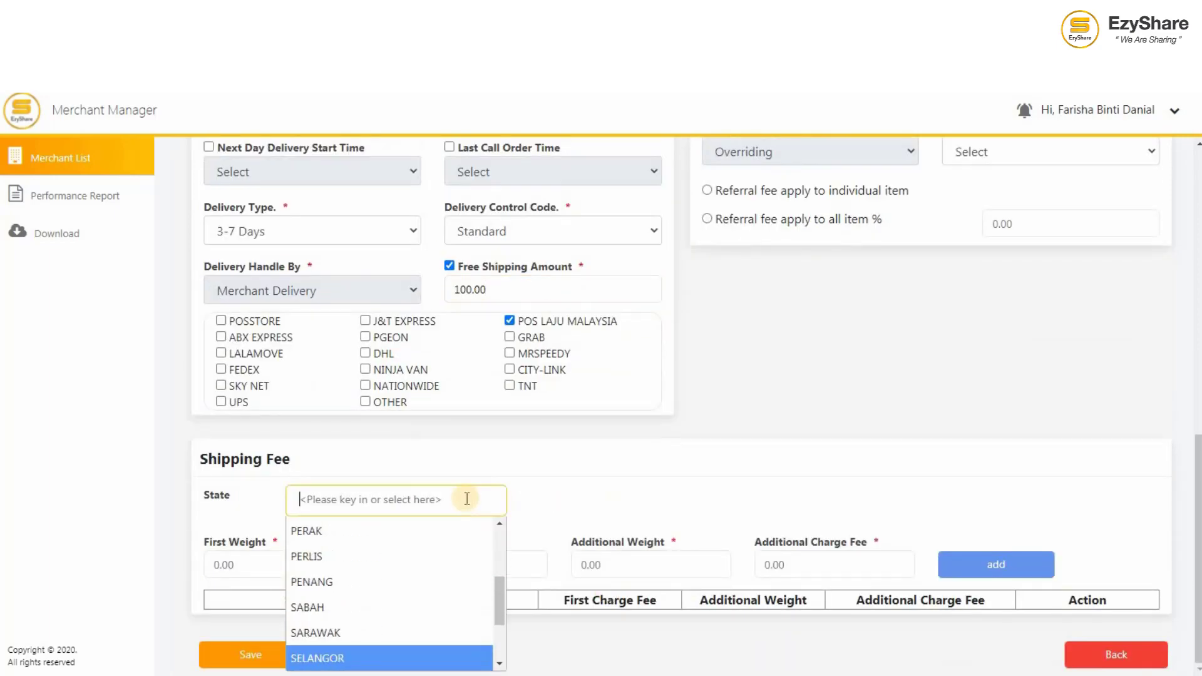
key(Down)
key(Down)
key(Return)
click(309, 567)
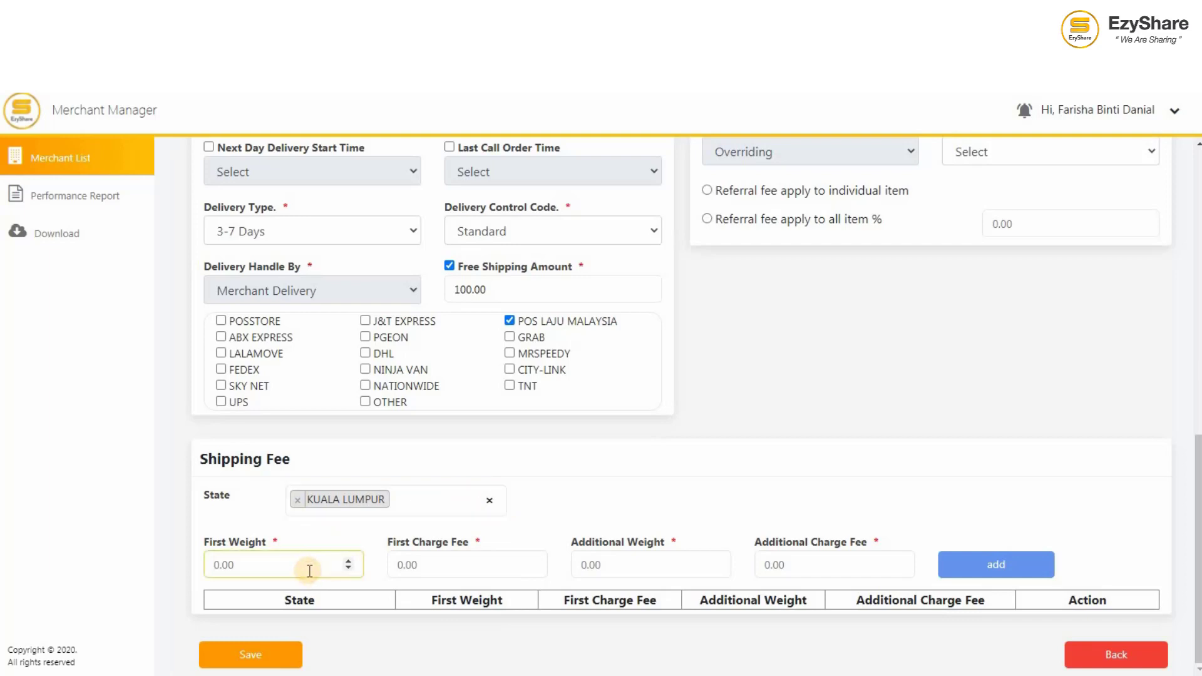
text(1)
click(425, 561)
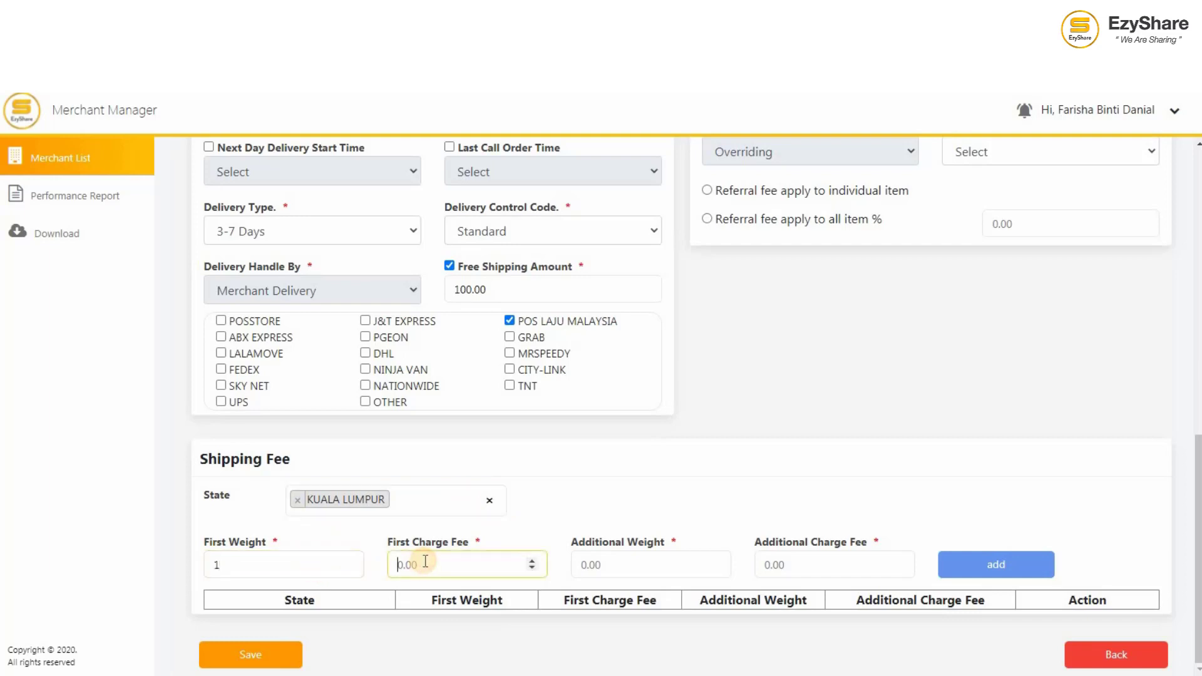
text(8.00)
click(593, 565)
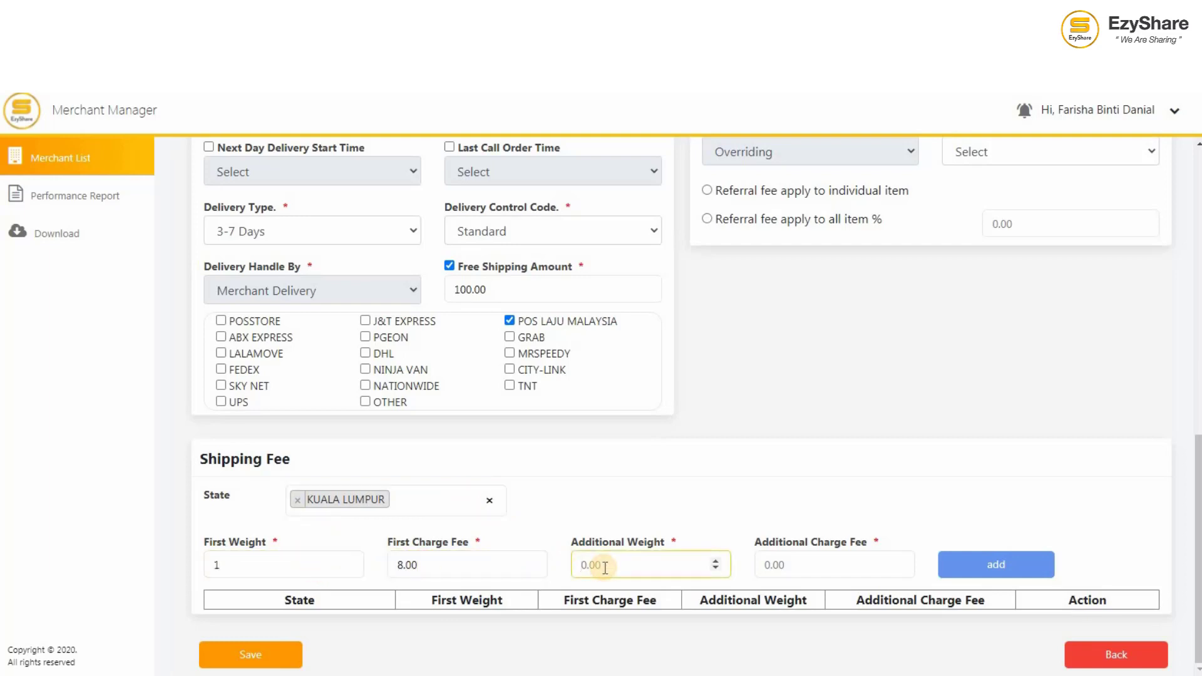
text(1)
click(783, 565)
text(2.00)
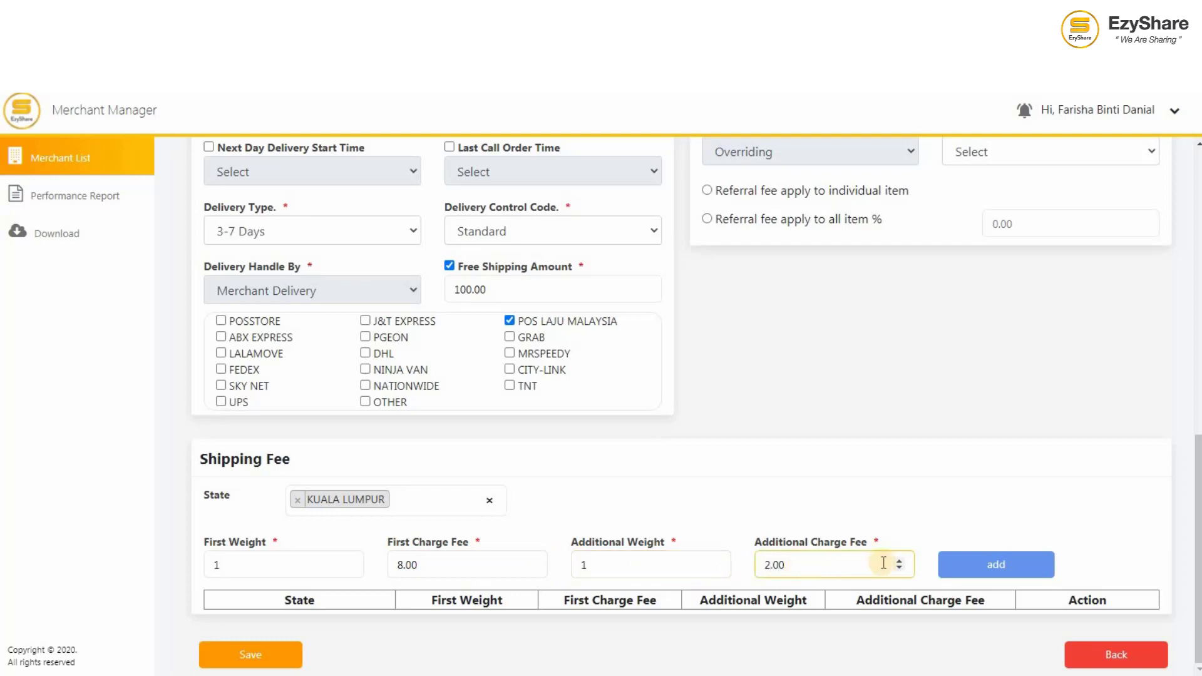
click(991, 574)
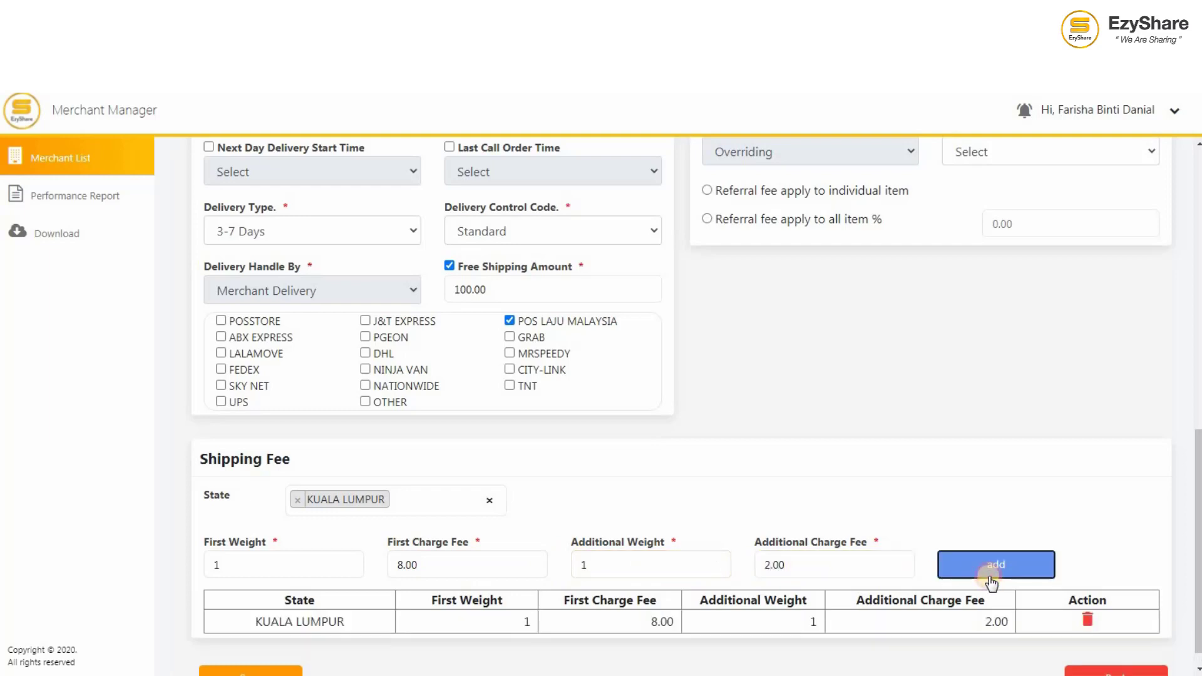
Step: Add the same shipping row for JOHOR, then a SABAH row with first charge 10.00
click(489, 500)
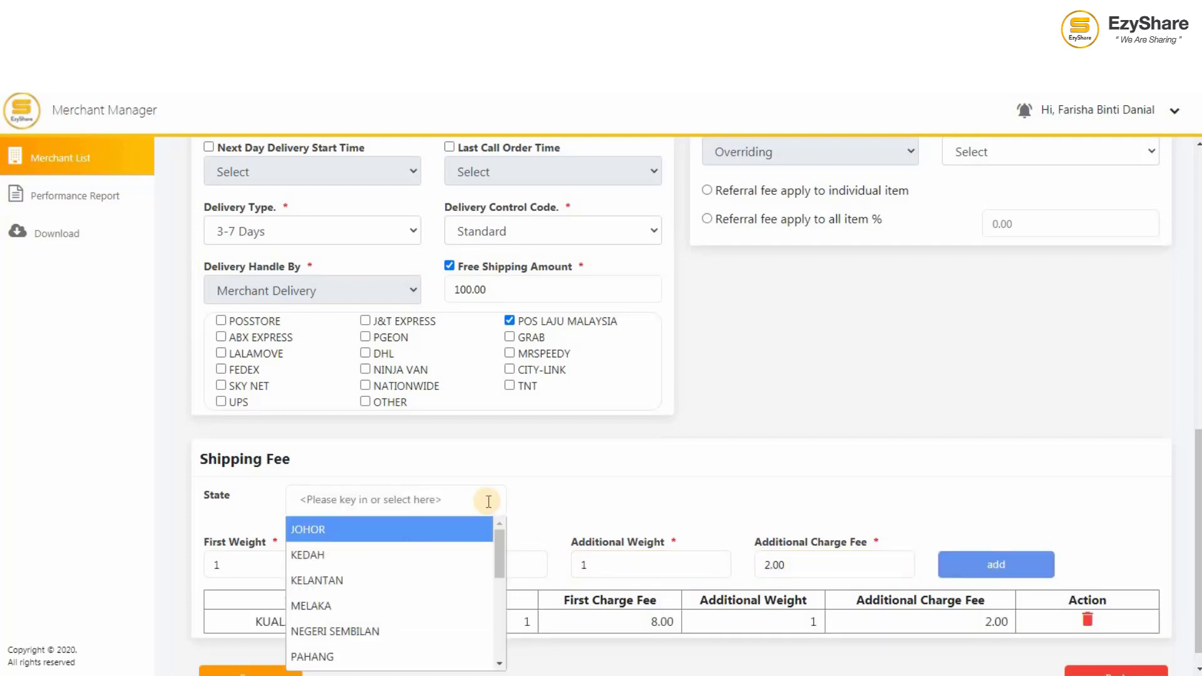
click(458, 535)
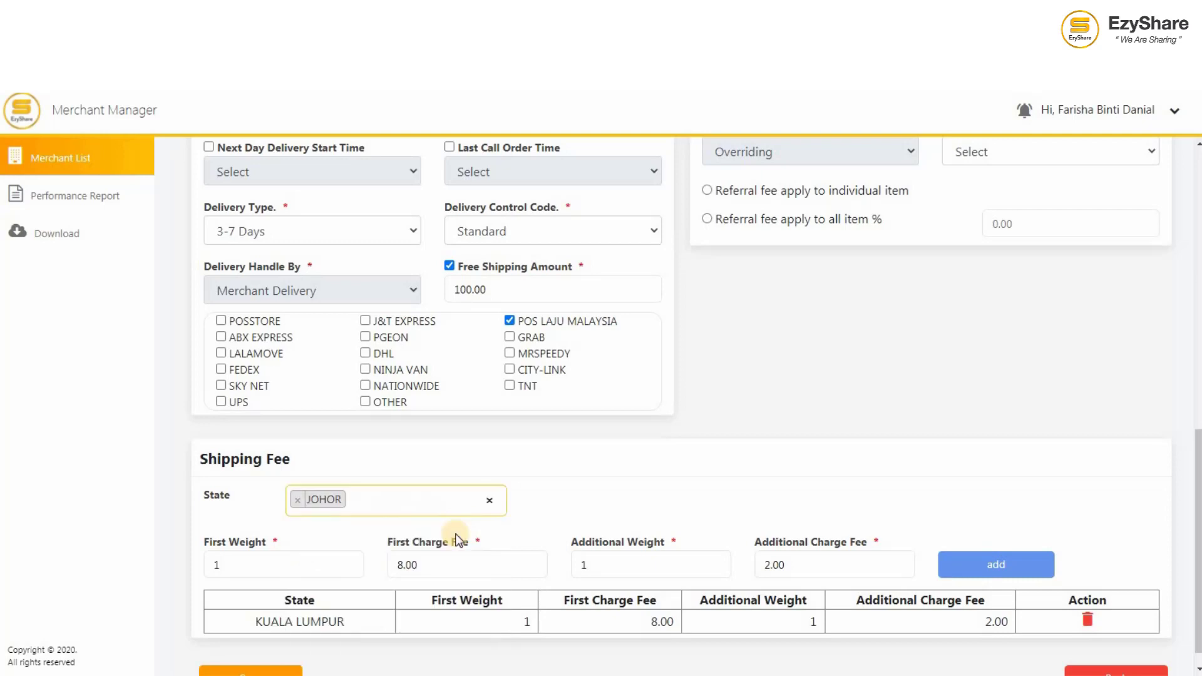
click(971, 564)
click(489, 501)
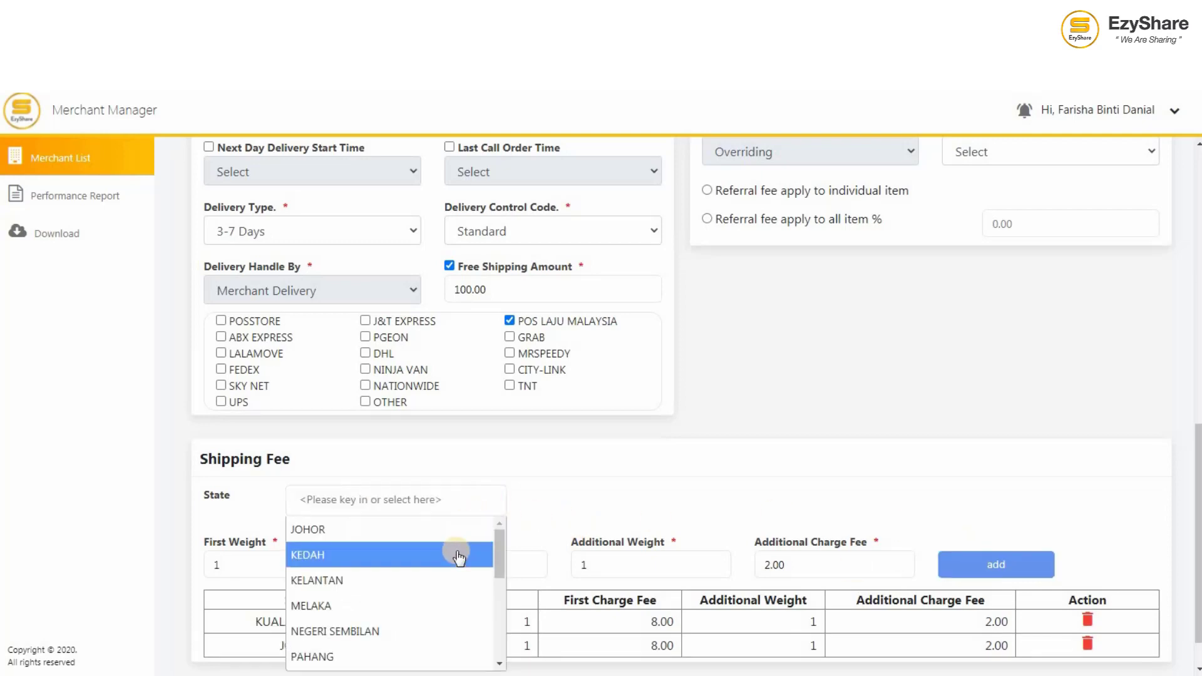
scroll(456, 555, down, 1)
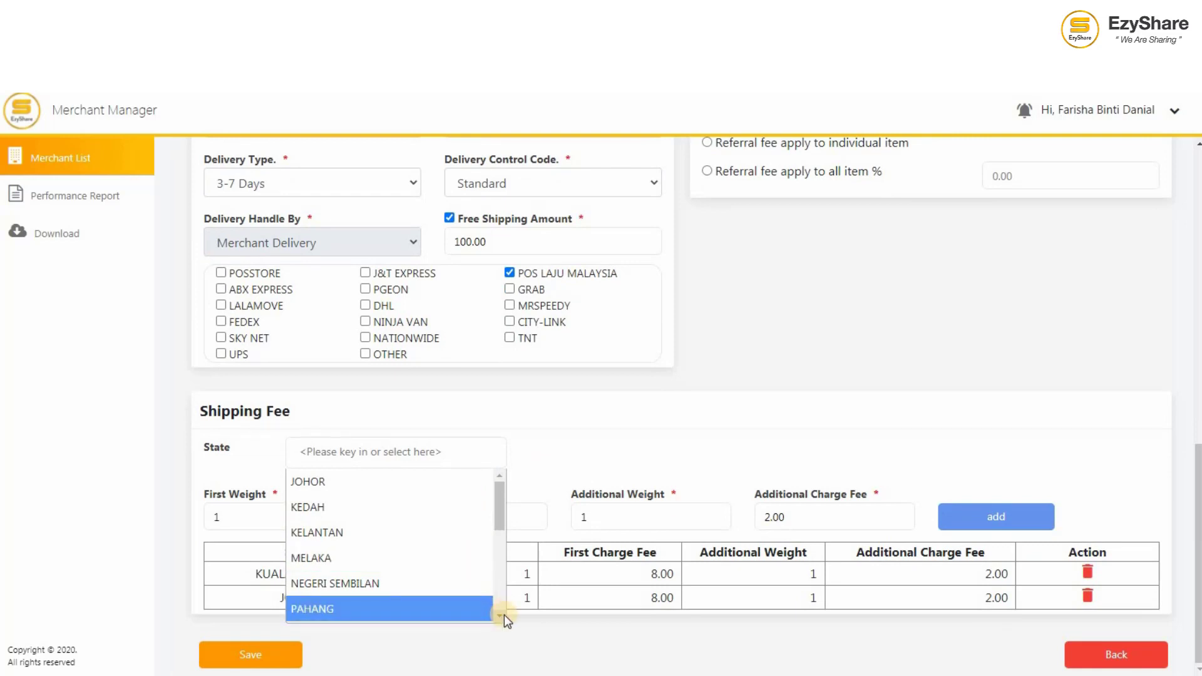
scroll(495, 617, down, 2)
click(426, 556)
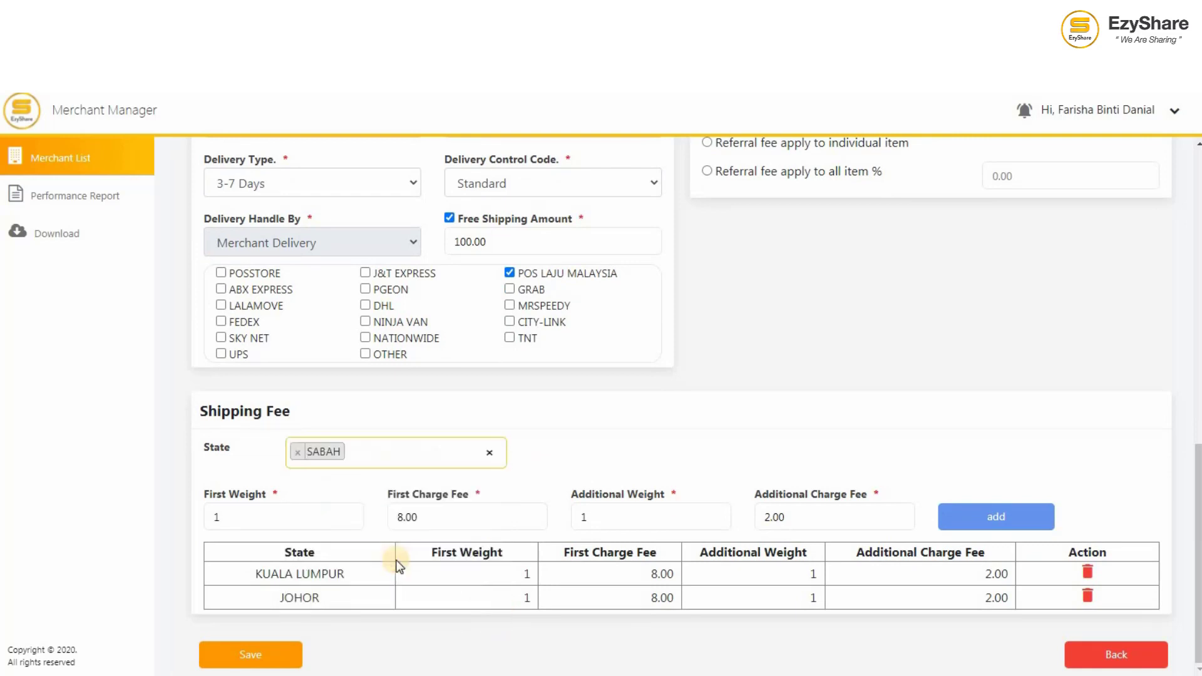
click(450, 523)
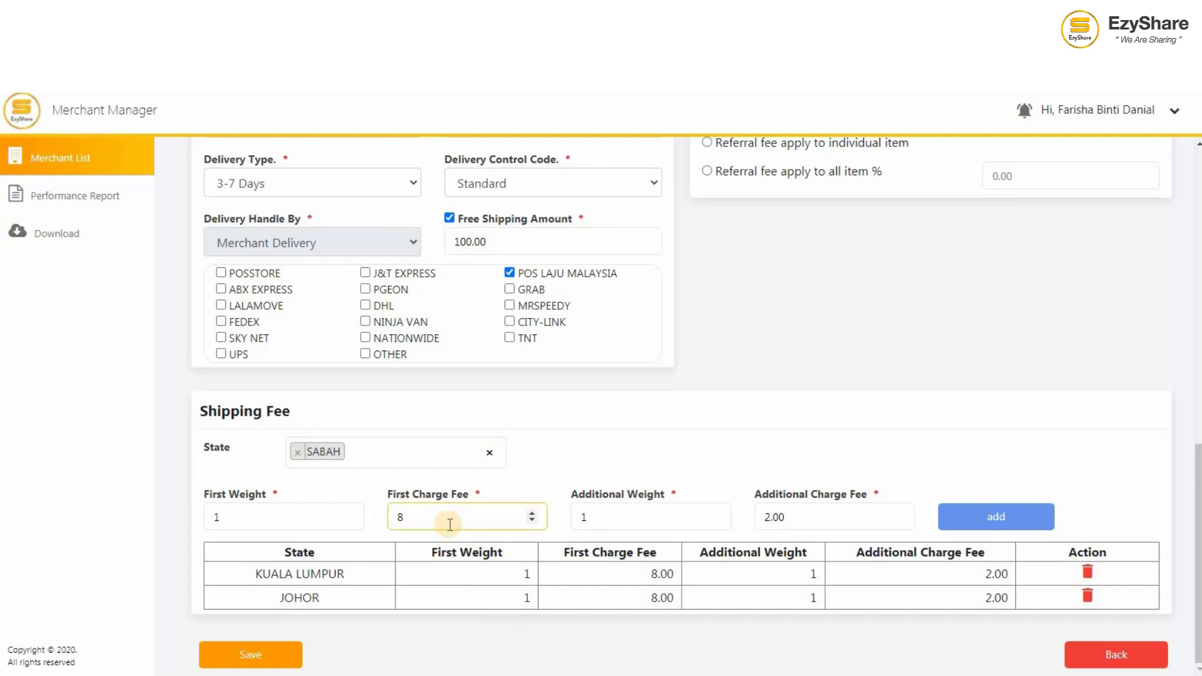
key(BackSpace)
text(10.00)
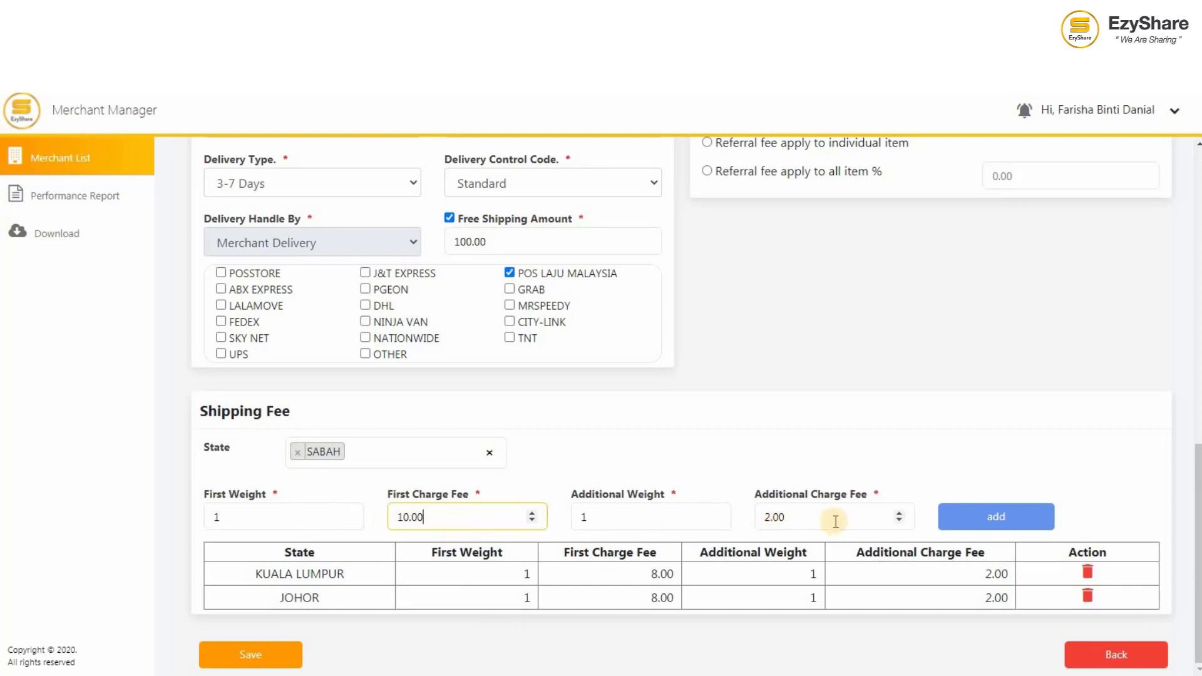
click(993, 519)
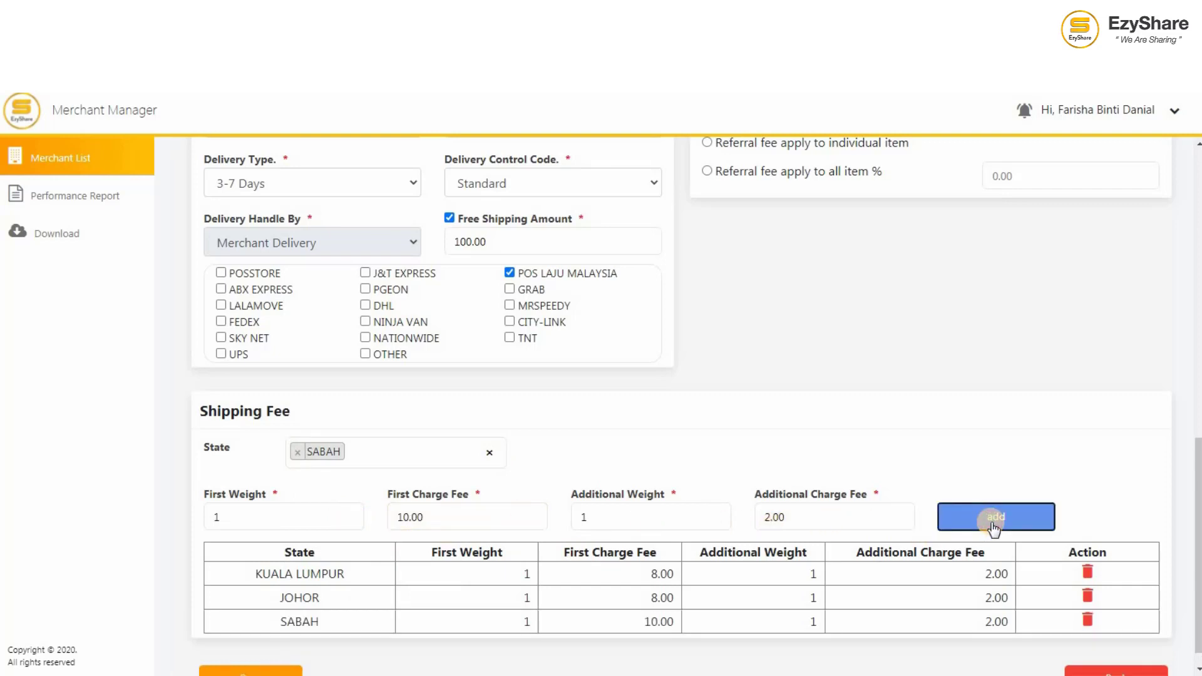
scroll(994, 528, down, 1)
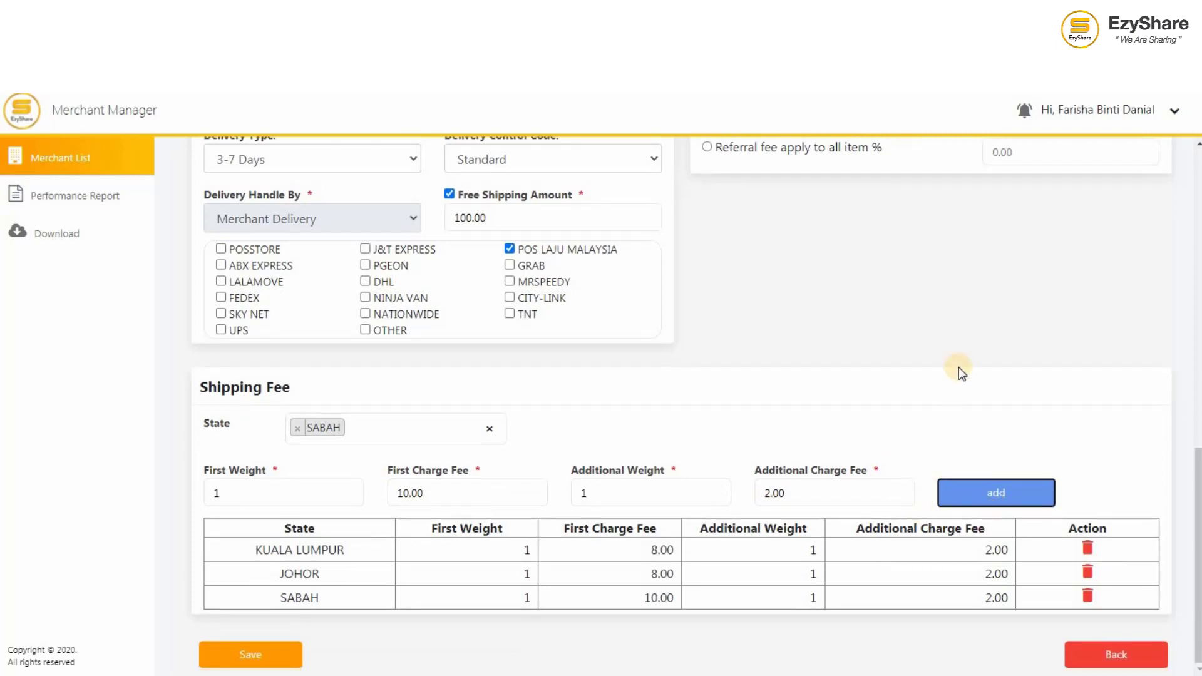
Step: Set the MDR rate to 5% and a 0.50% referral fee applying to all items
scroll(960, 367, up, 4)
scroll(960, 367, up, 1)
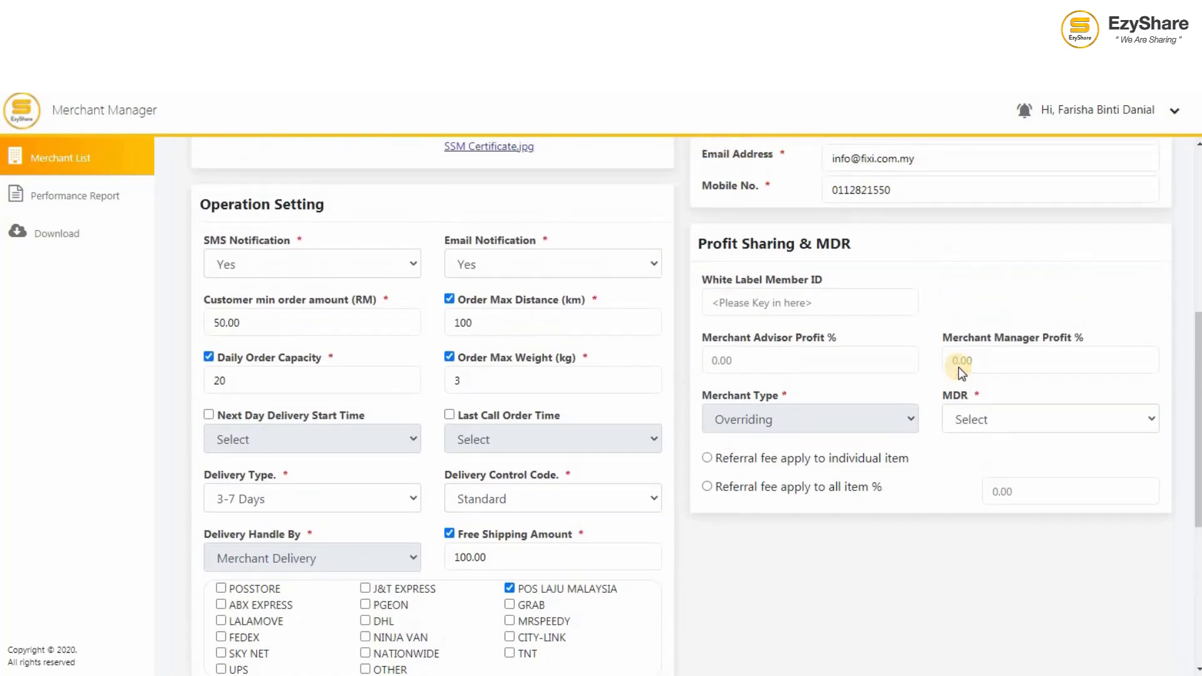
click(981, 415)
click(990, 477)
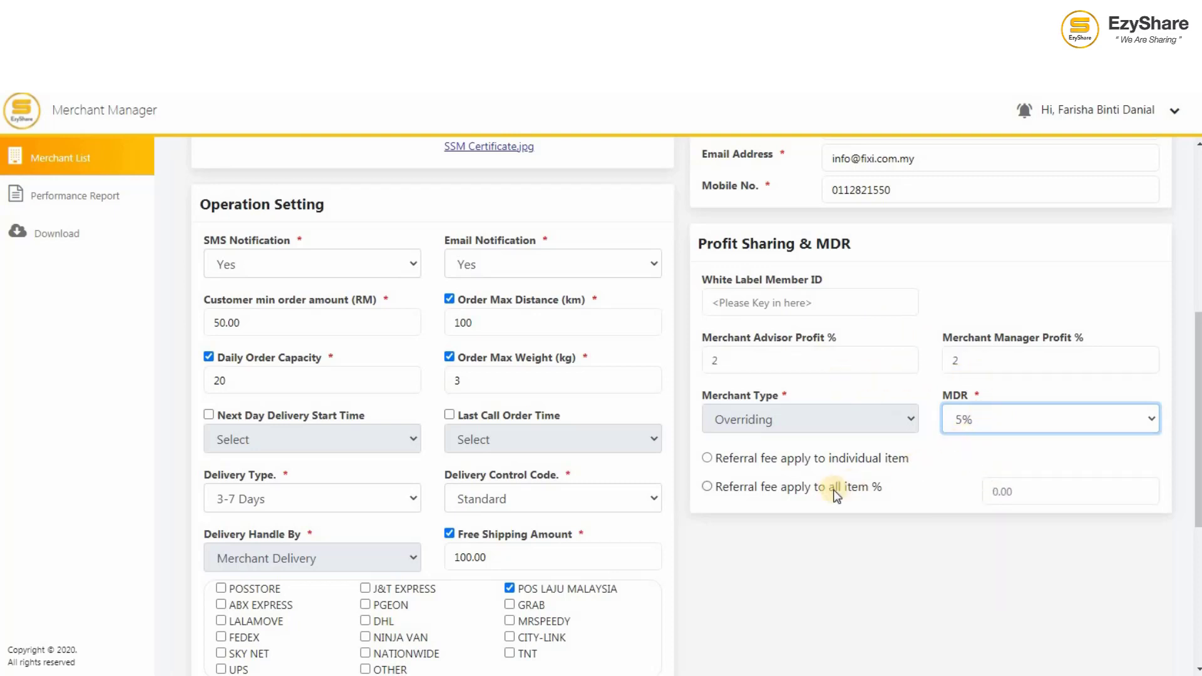
click(813, 489)
click(1019, 491)
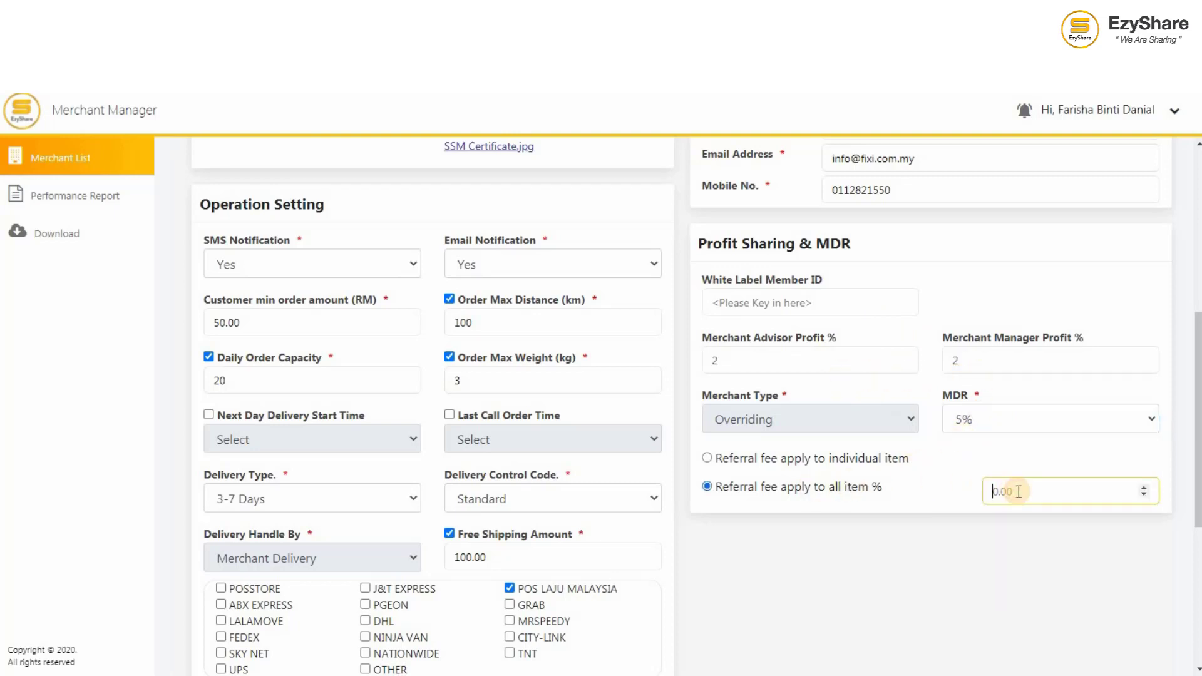
text(0.50)
scroll(991, 544, up, 7)
Step: On the merchant page, set brand FIXI and upload FIXI logo.jpg as the logo
click(335, 239)
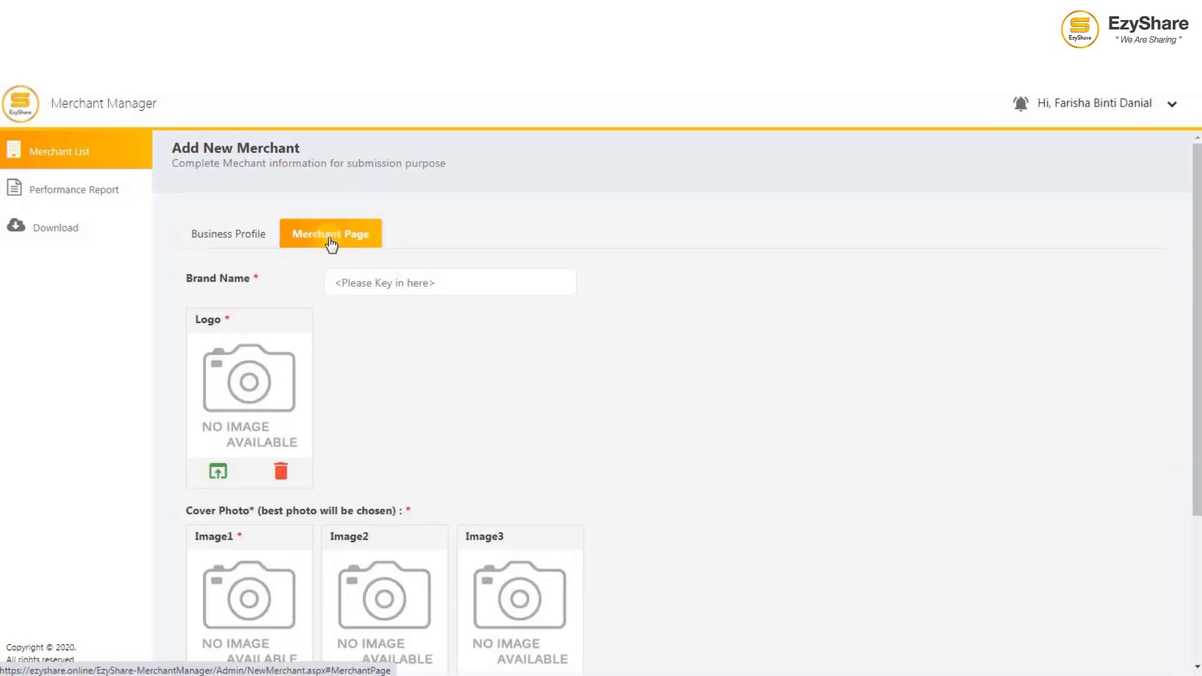
click(336, 286)
text(FIXI)
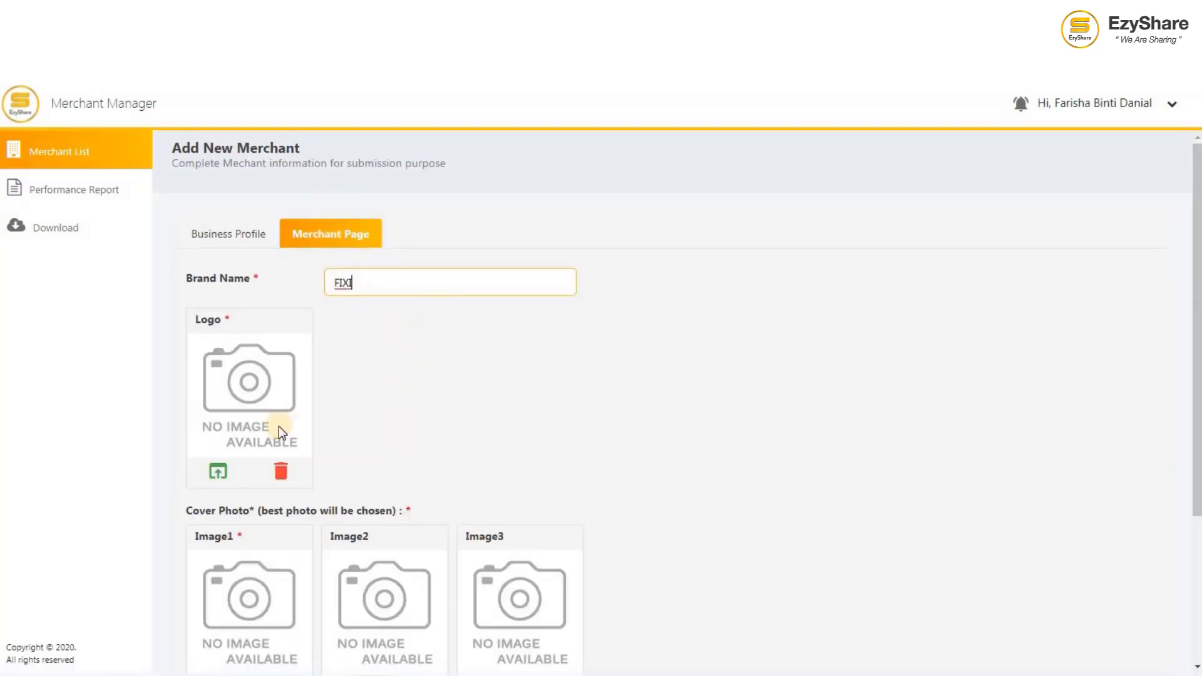
click(219, 474)
click(375, 249)
double_click(376, 249)
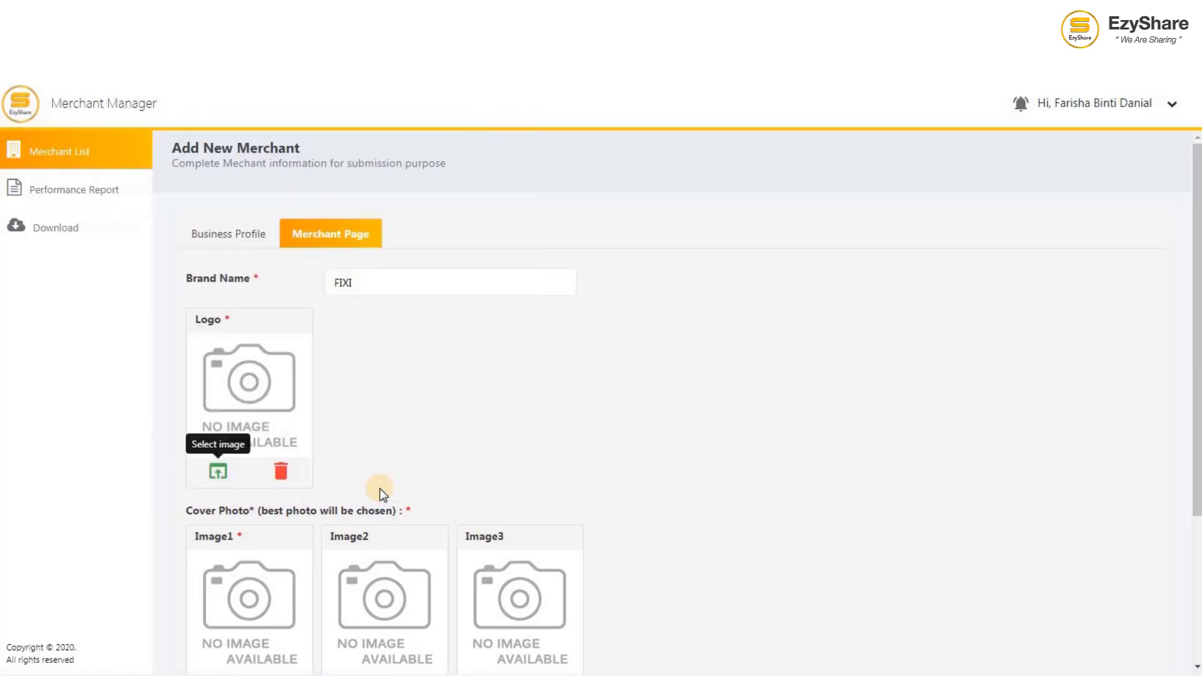
Step: Add FIXI logo 2.jpg as Image1, paste the store description, and save the page
scroll(379, 495, down, 2)
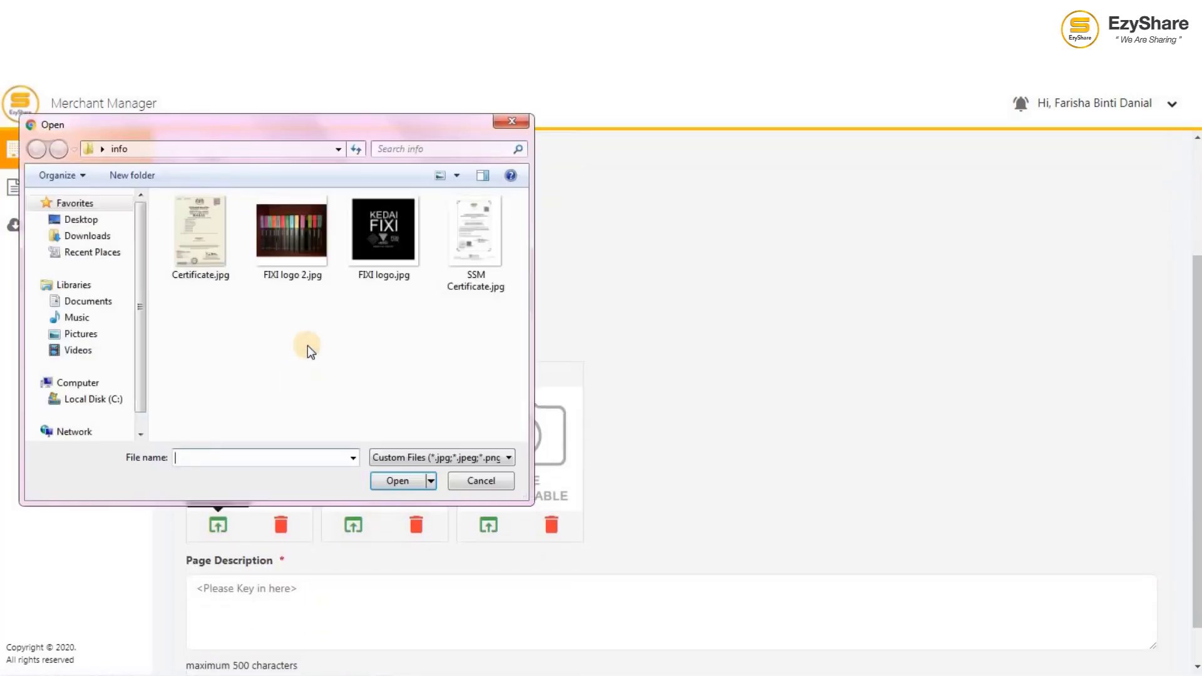
click(307, 227)
double_click(306, 228)
scroll(283, 548, down, 1)
click(282, 548)
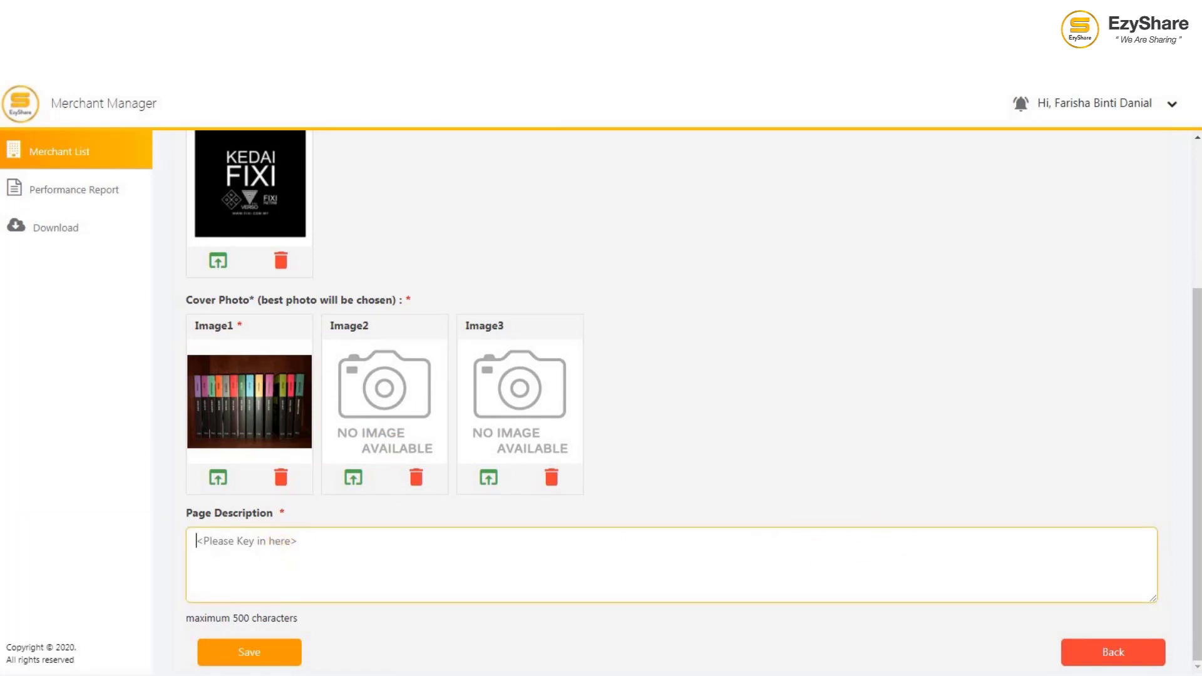
text(Concept store fully owned by BUKU FIXI SDN. BHD. A urban contemporary publisher company in Malaysia. Mostly publish fiction novel by local author. ALL TIME PROMOTION 5 Fixi Books for RM50 and get free tote bag with limited design!)
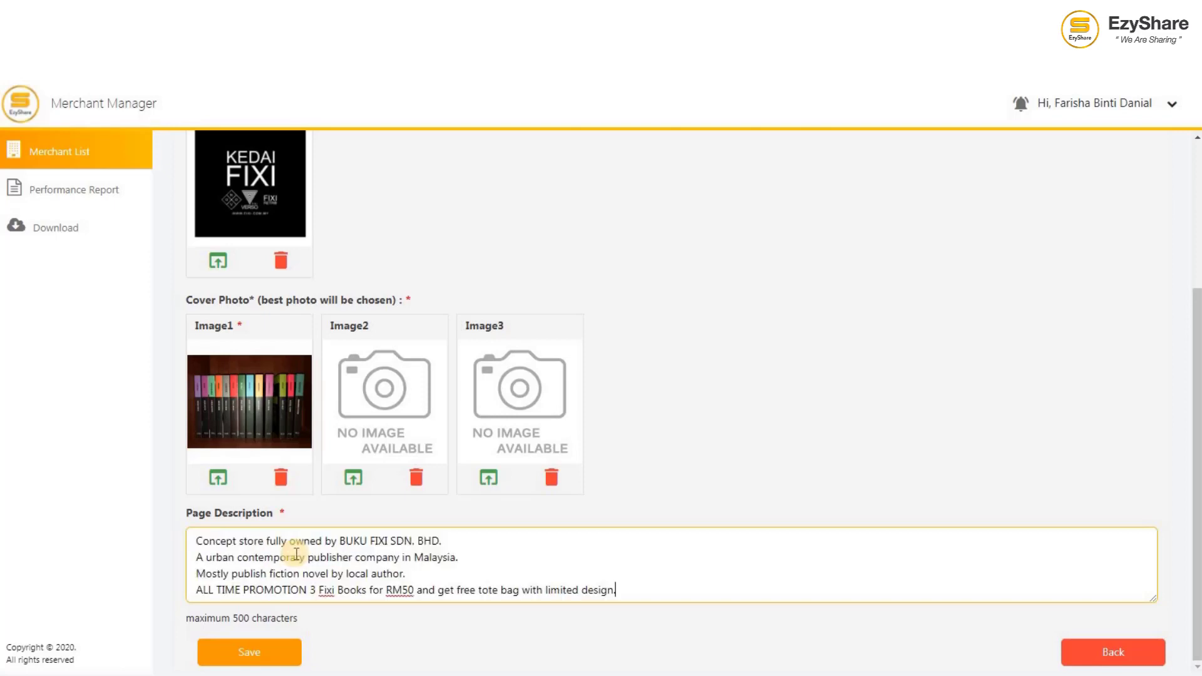
click(254, 658)
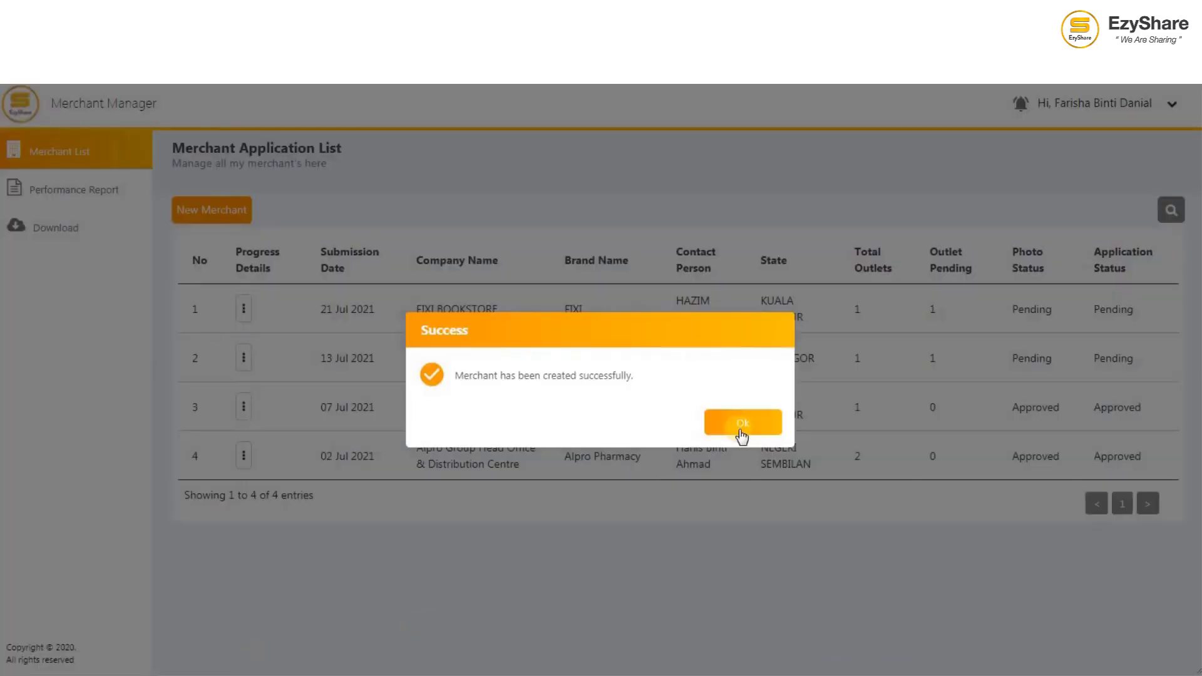
Step: Dismiss the success message and open FIXI BOOKSTORE's Merchant Profile from its row menu
click(741, 428)
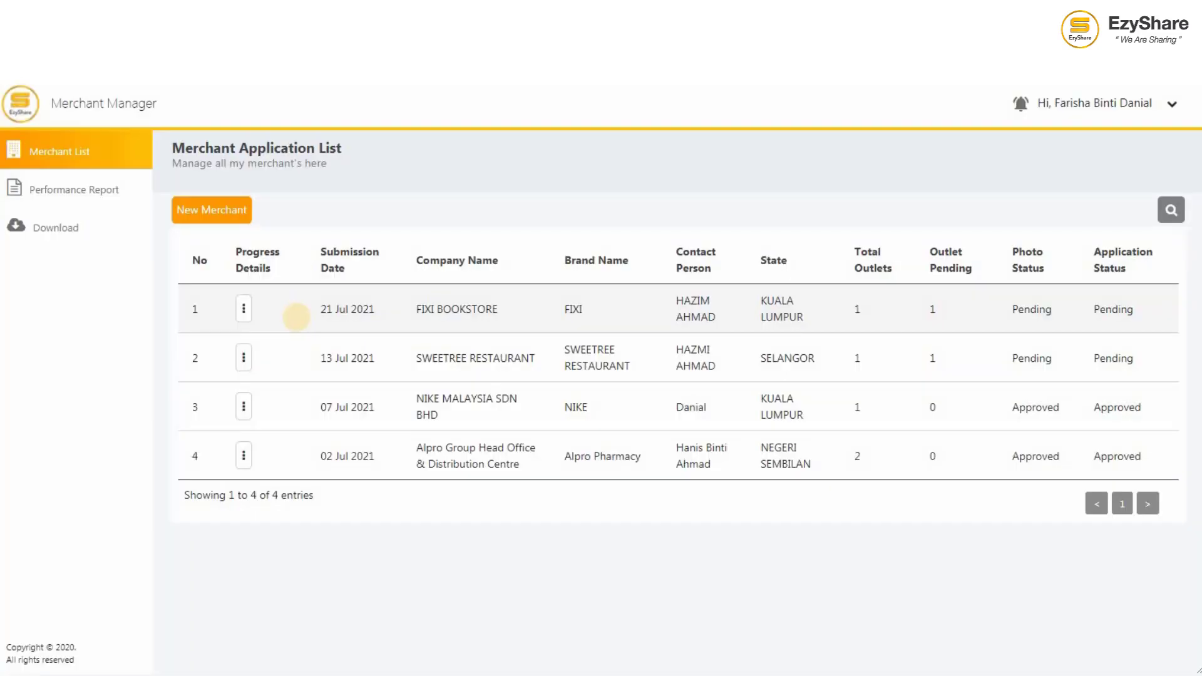
click(244, 309)
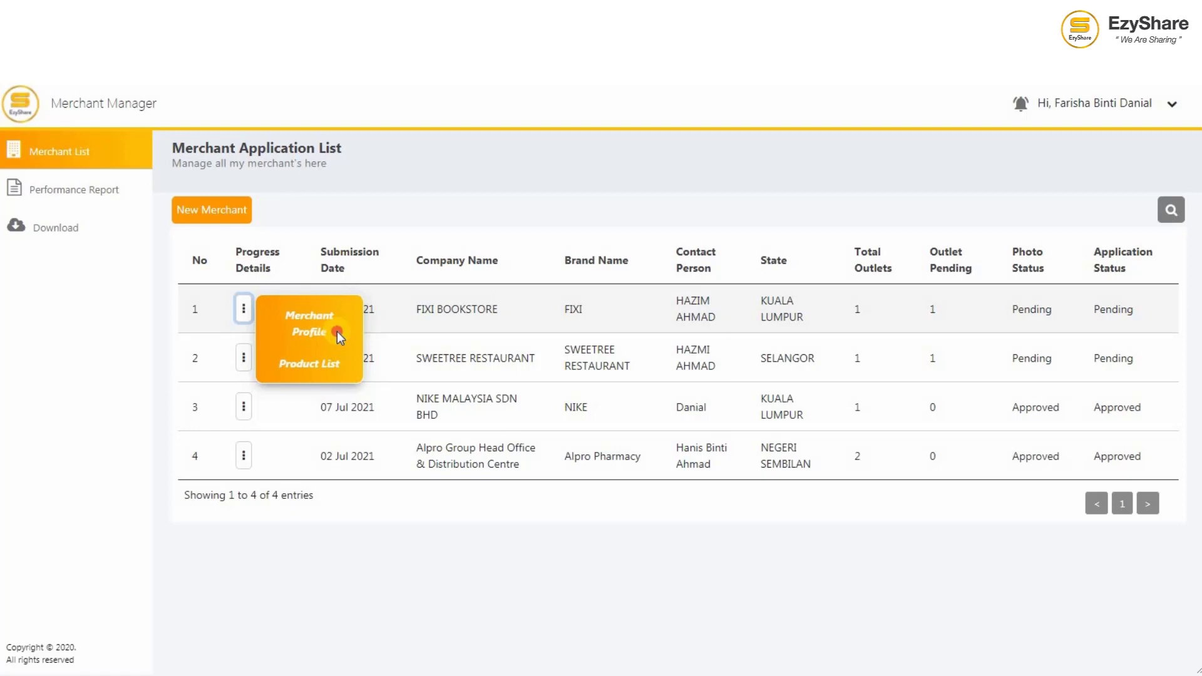
click(338, 334)
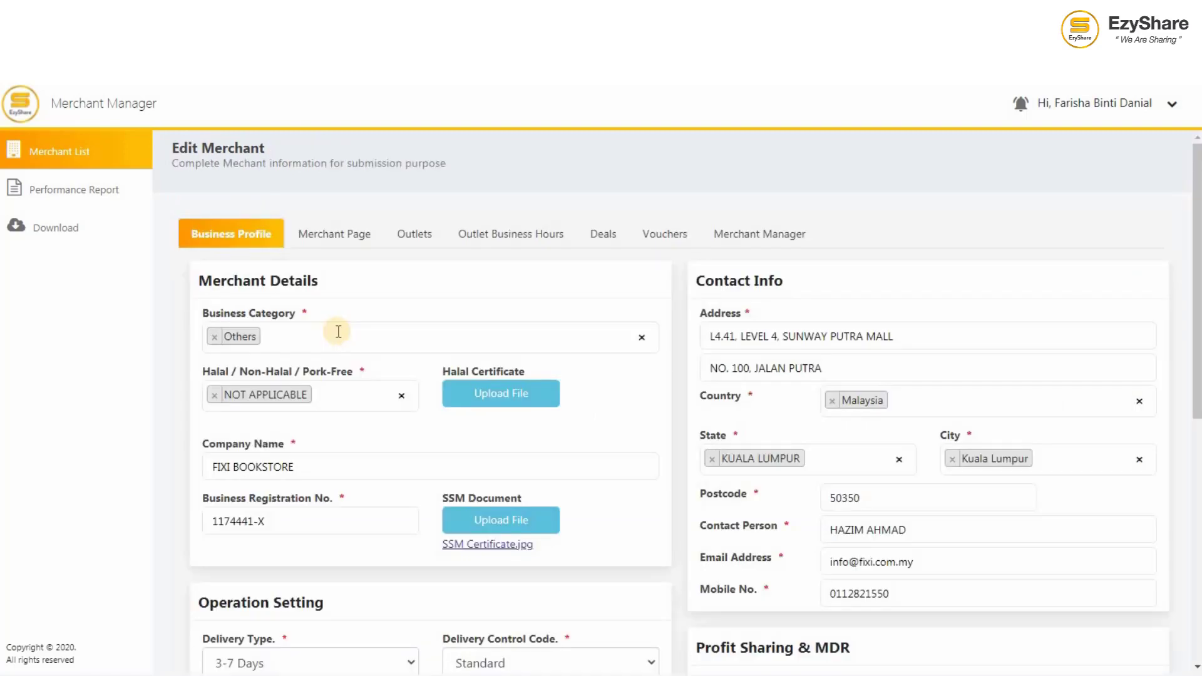
Step: Edit the FIXI BOOKSTORE outlet and set its address to the Kedai Fixi place
click(417, 244)
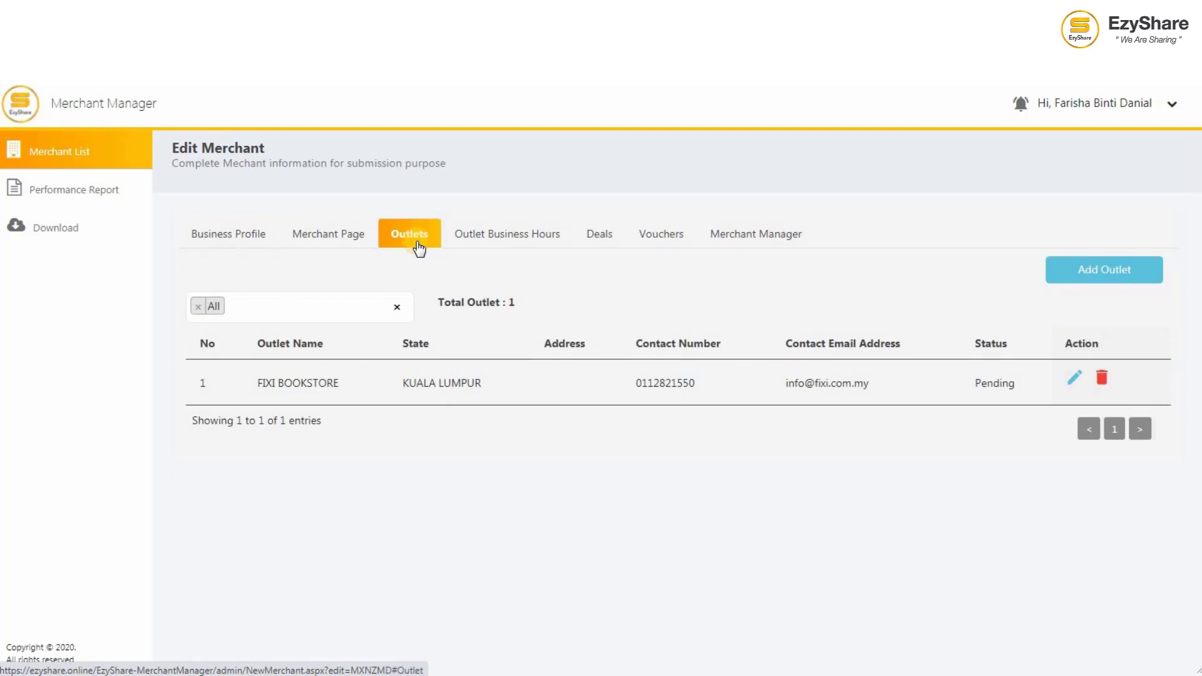
click(1076, 380)
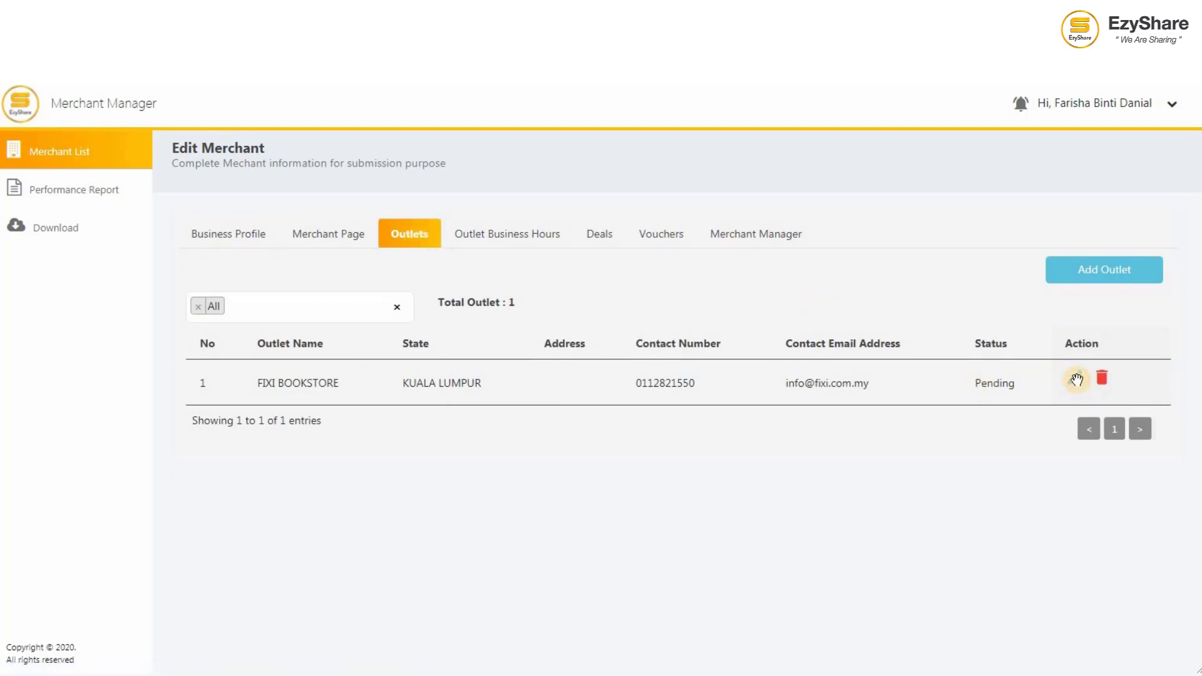
click(946, 349)
text(FIXI)
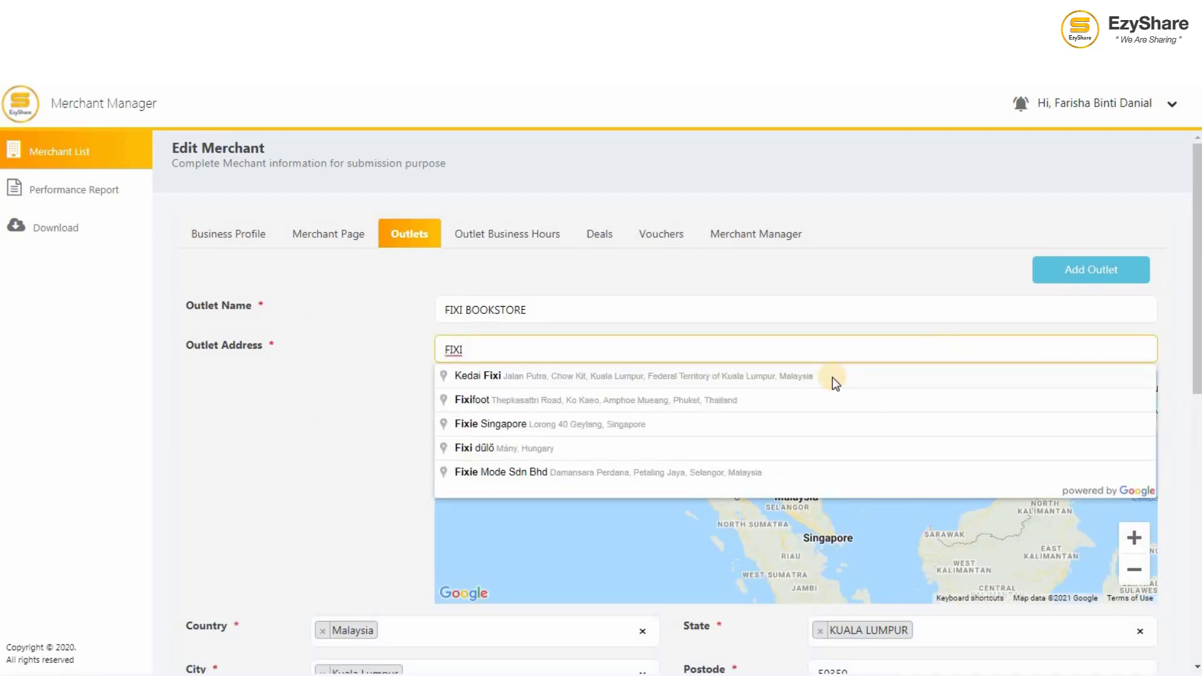
click(832, 377)
scroll(378, 463, down, 5)
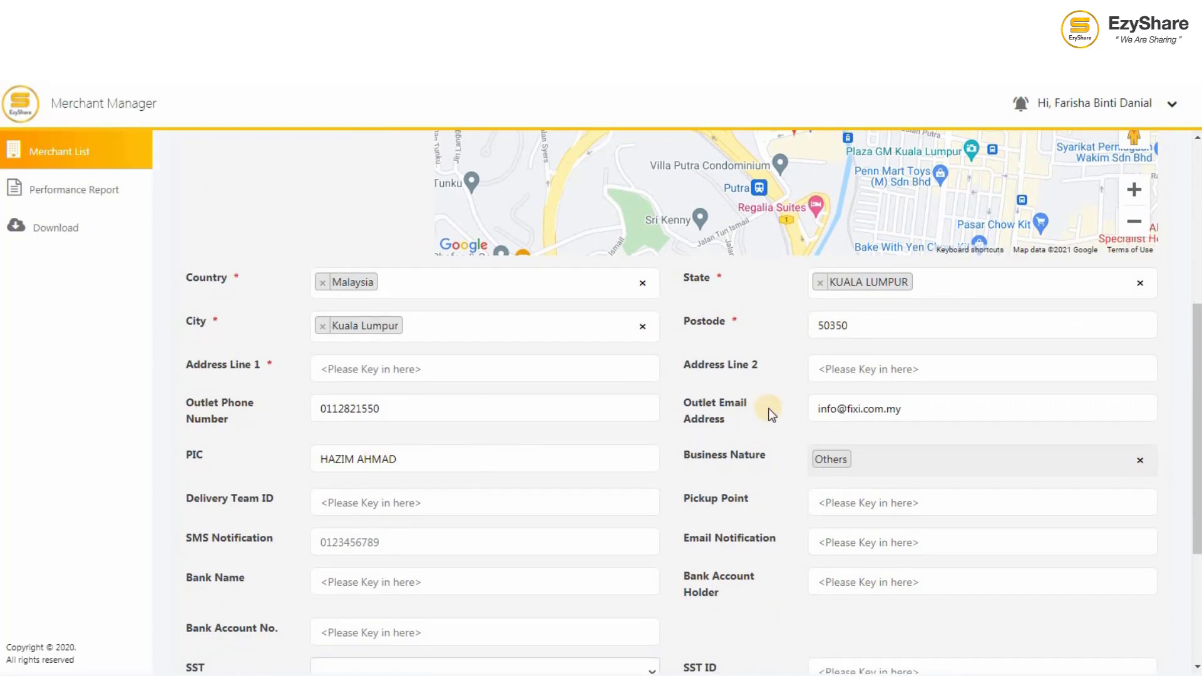
Step: Fill the Sunway Putra address lines, delivery team A001 and pickup point SUNWAY PUTRA MALL
click(576, 367)
text(L)
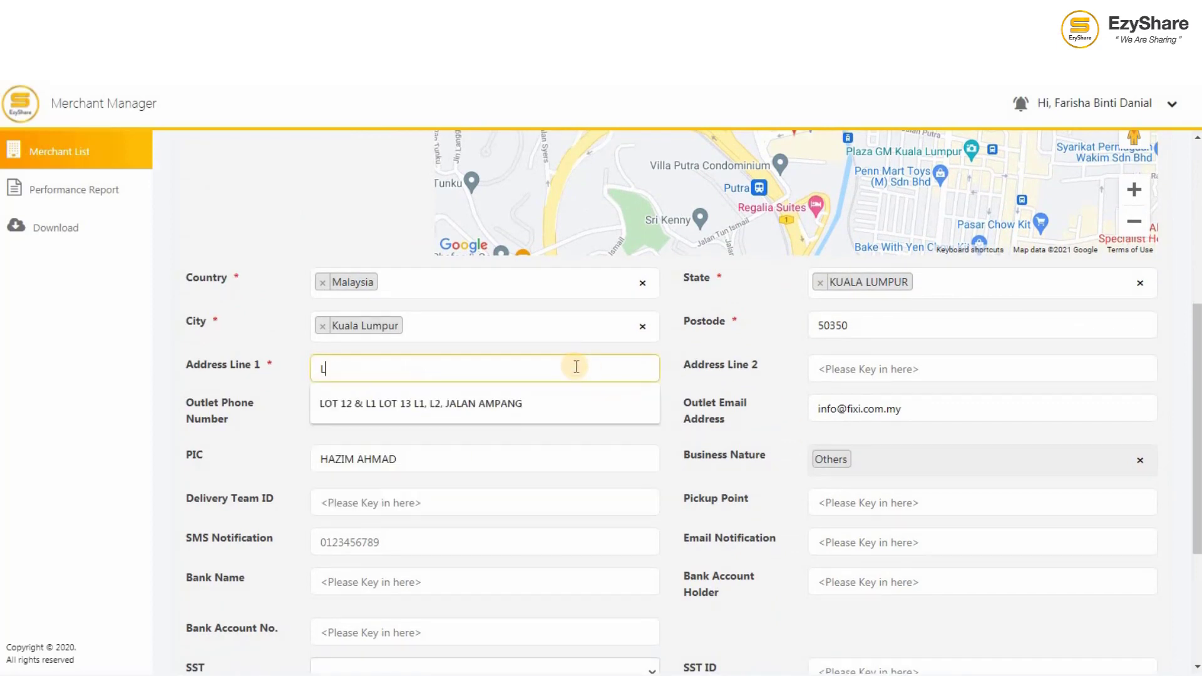
text(4.41, LEVEL 4, )
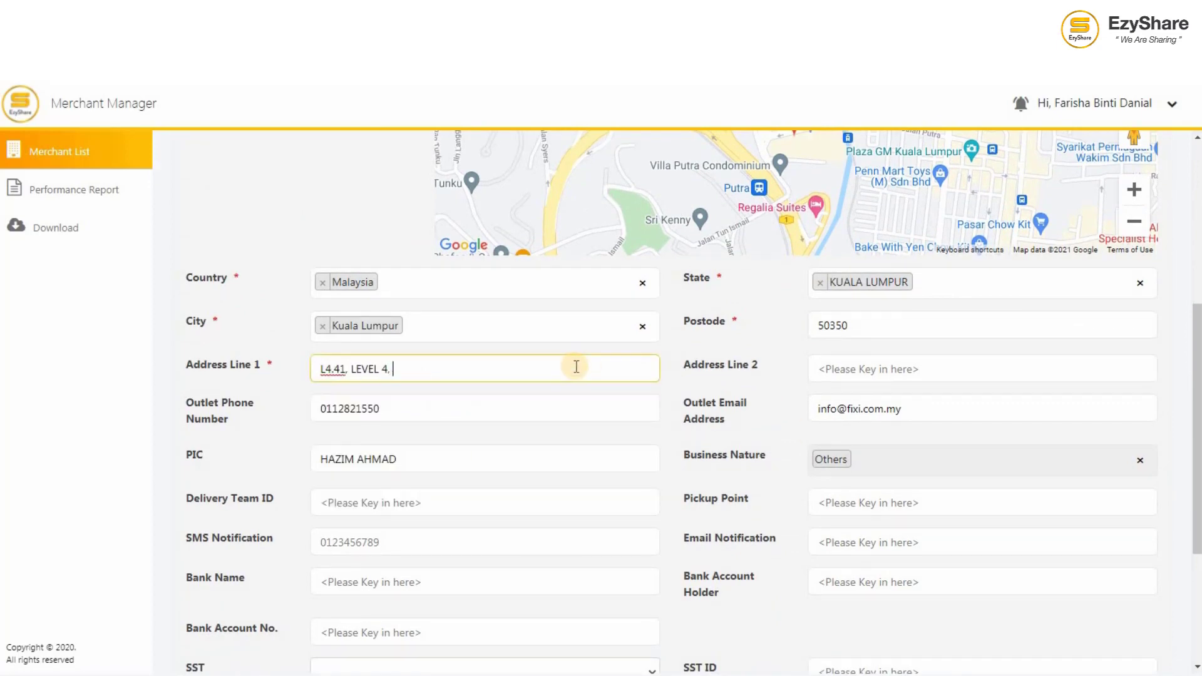
text(SUNWAY PUTRA)
click(843, 370)
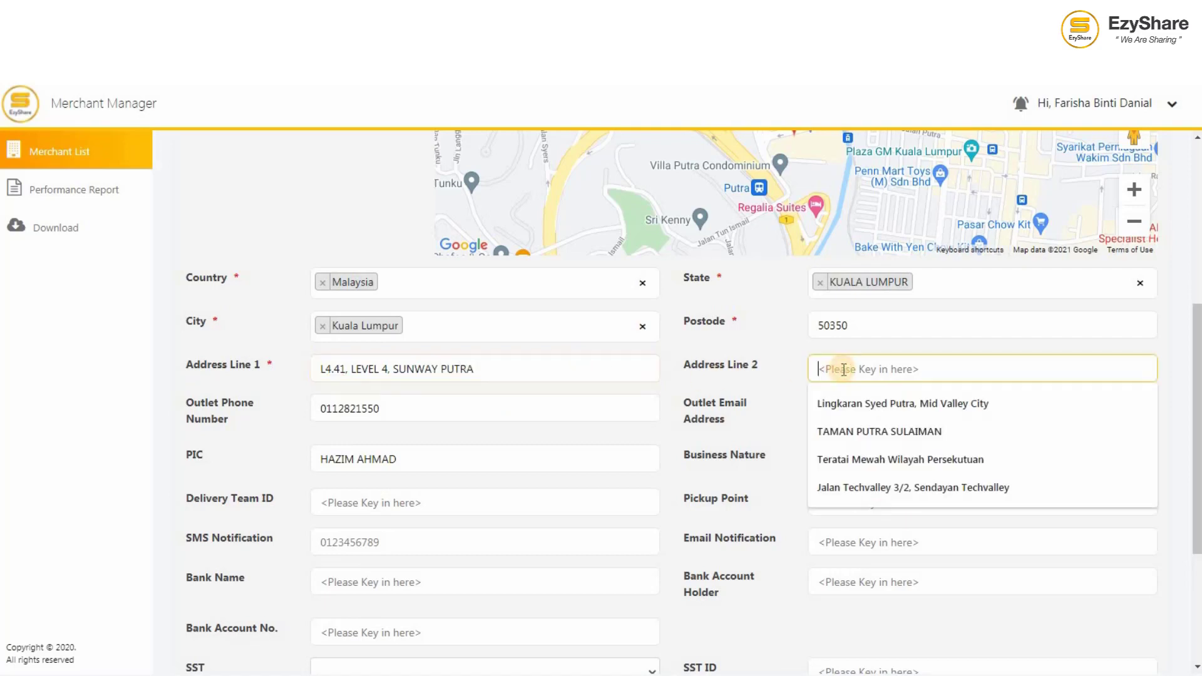
text(NO. 100, JALAN PUTRA)
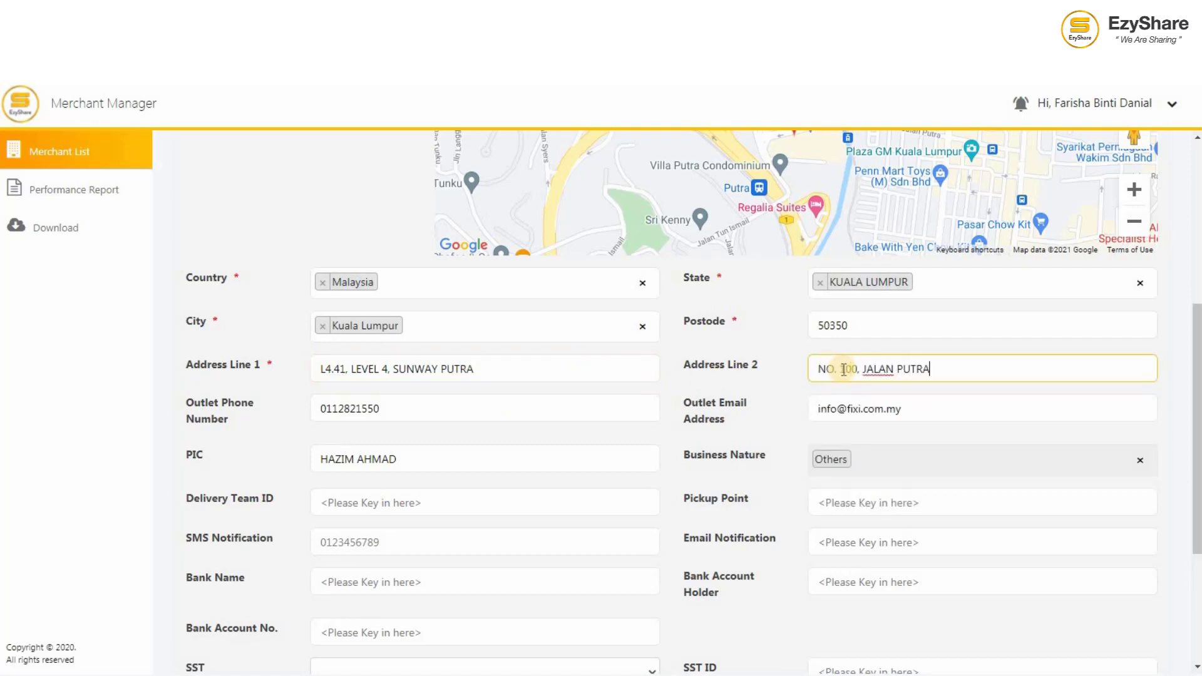
click(401, 506)
text(A001)
click(835, 511)
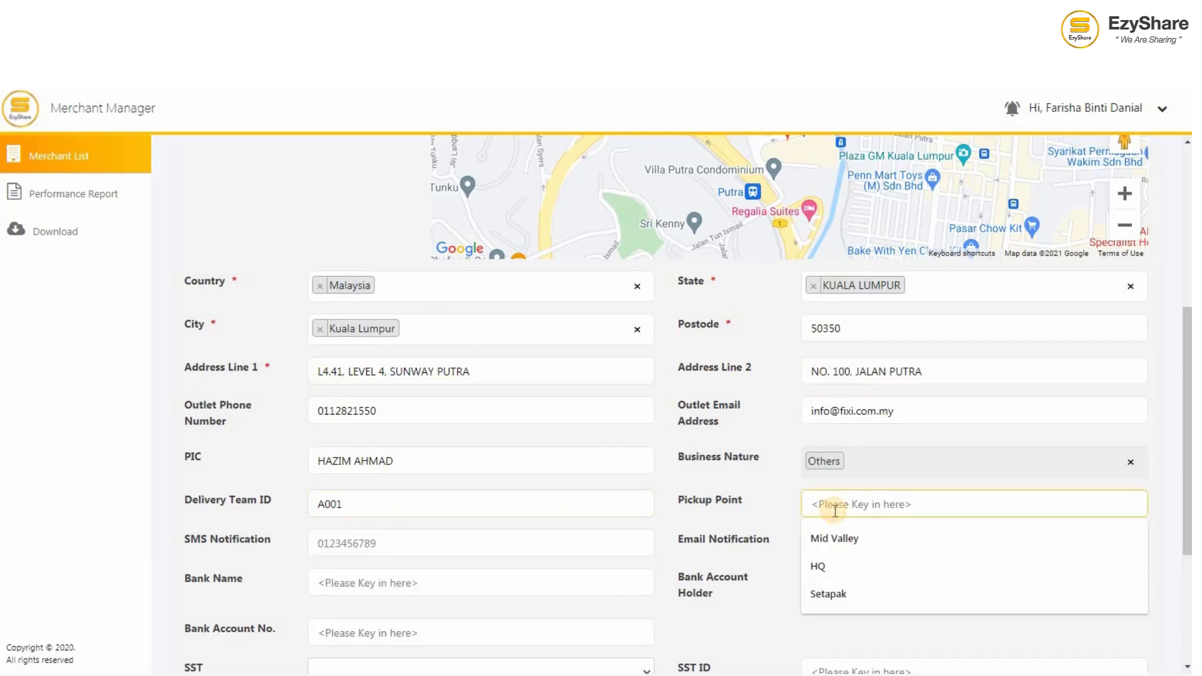
text(SUNWAY P)
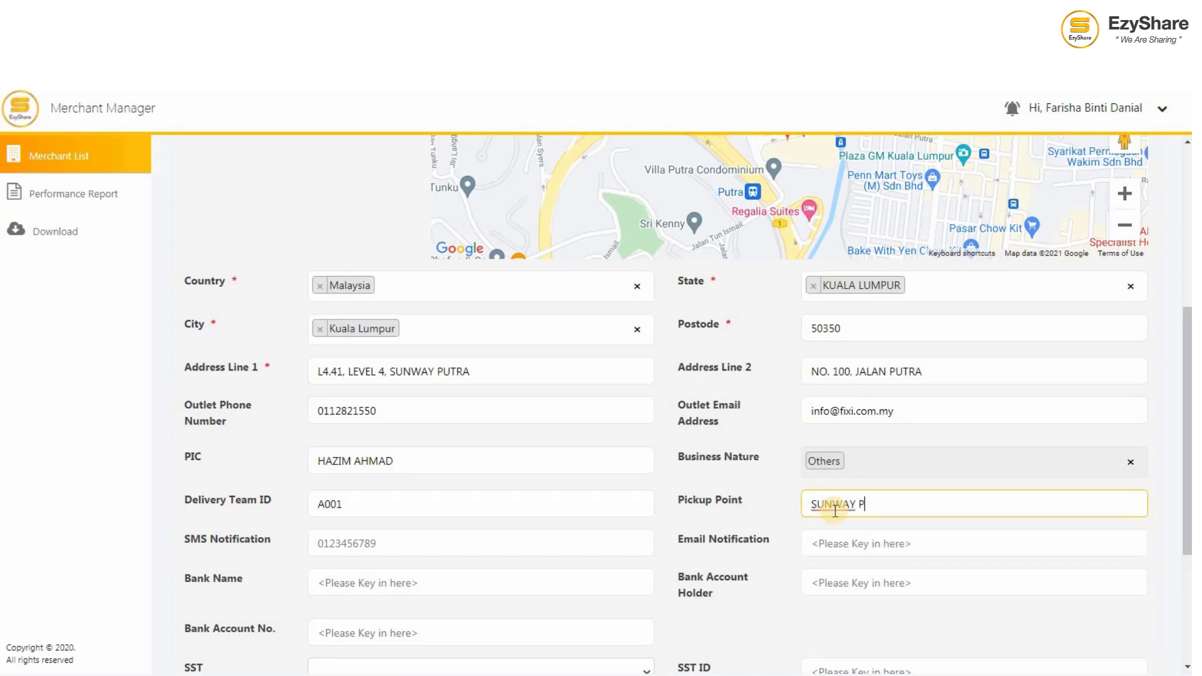
text(UTRA MALL)
Step: Enter the notification phone and e-mail, bank Maybank Berhad, and account holder FIXI CO BOOKSTORE
click(520, 539)
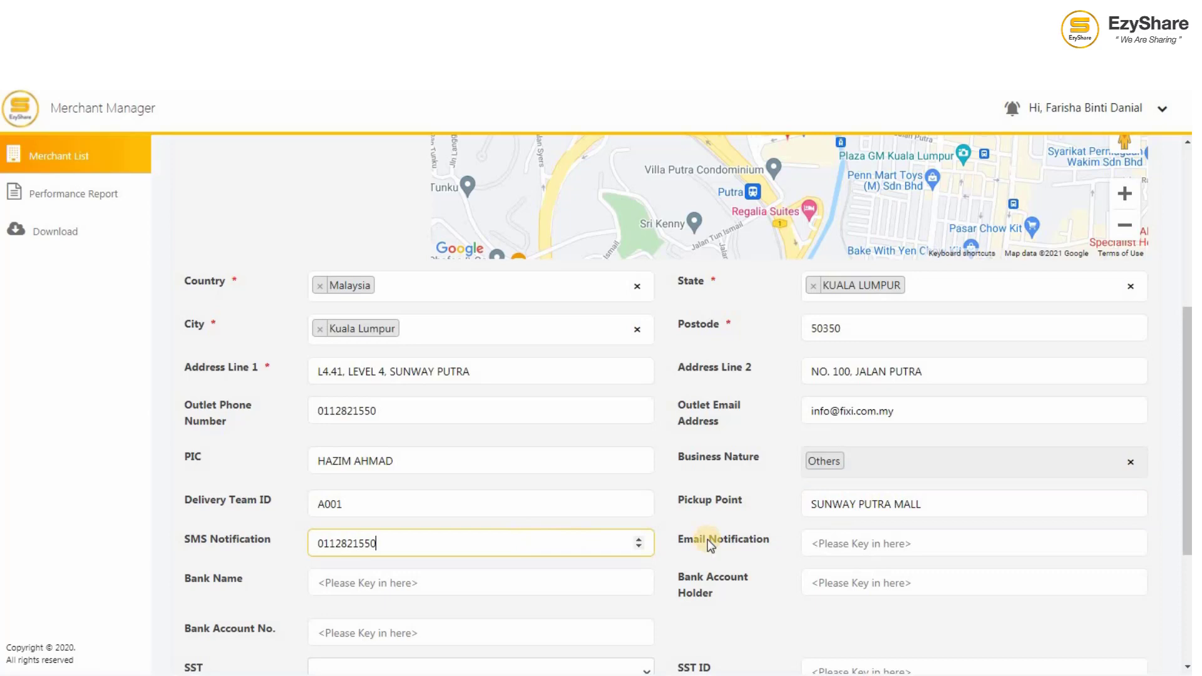
click(840, 542)
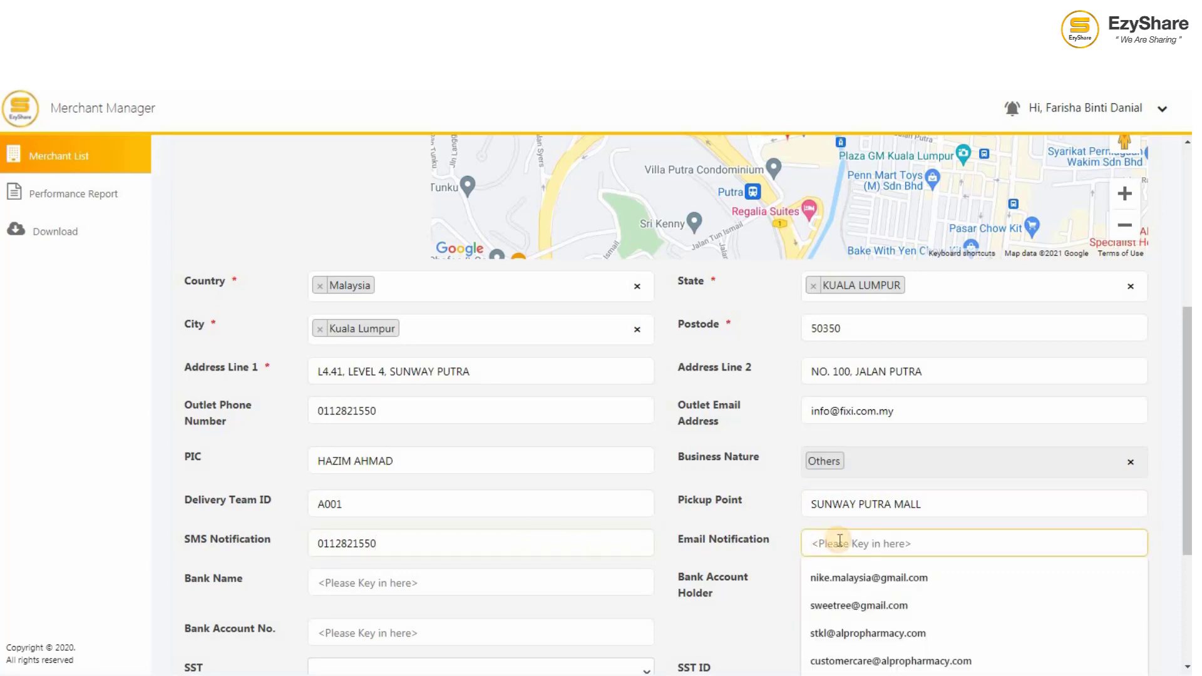
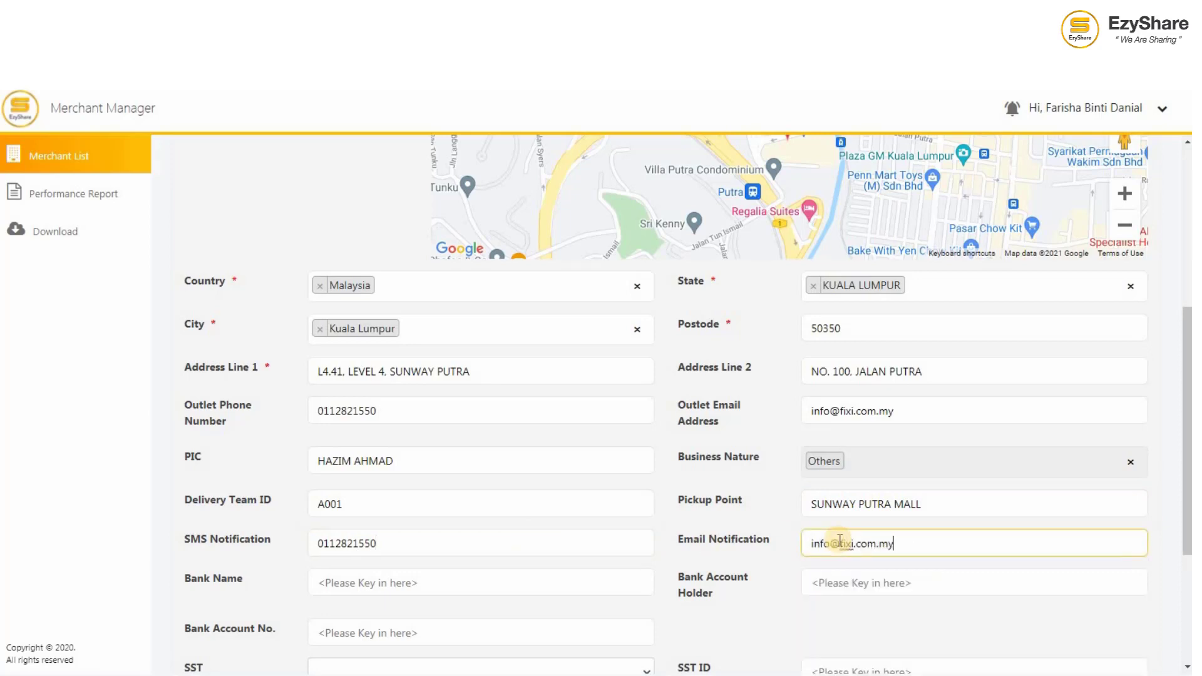
click(471, 584)
text(MA)
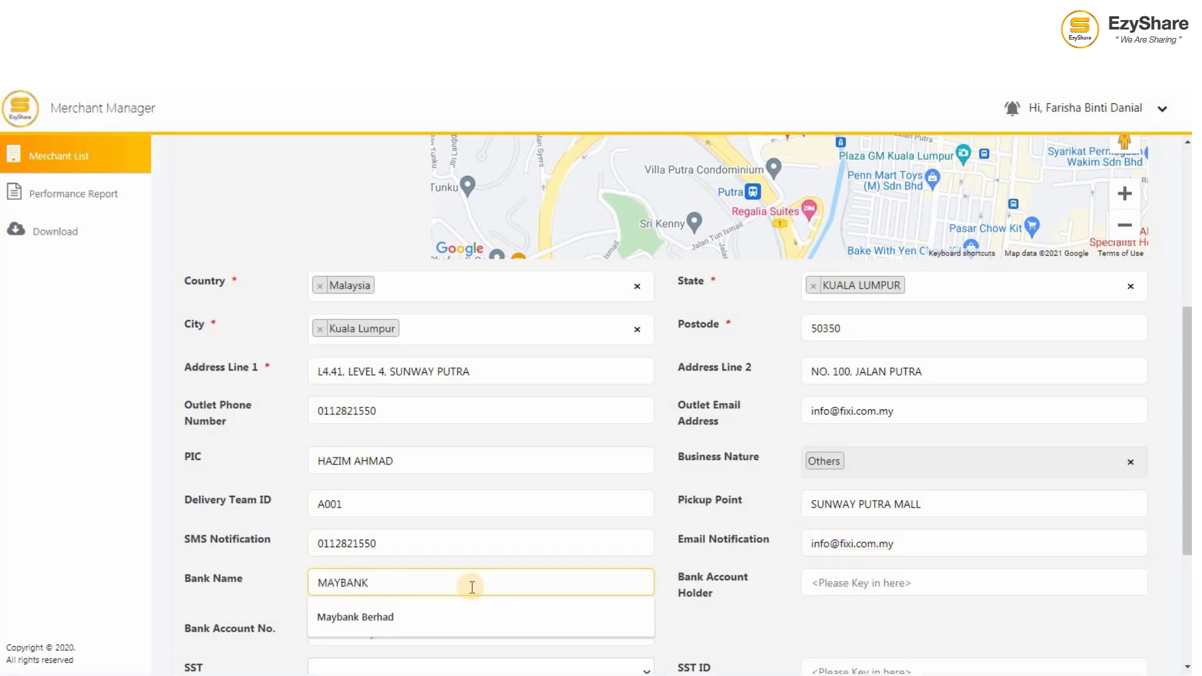
text(YBANK)
key(Down)
key(Return)
click(944, 588)
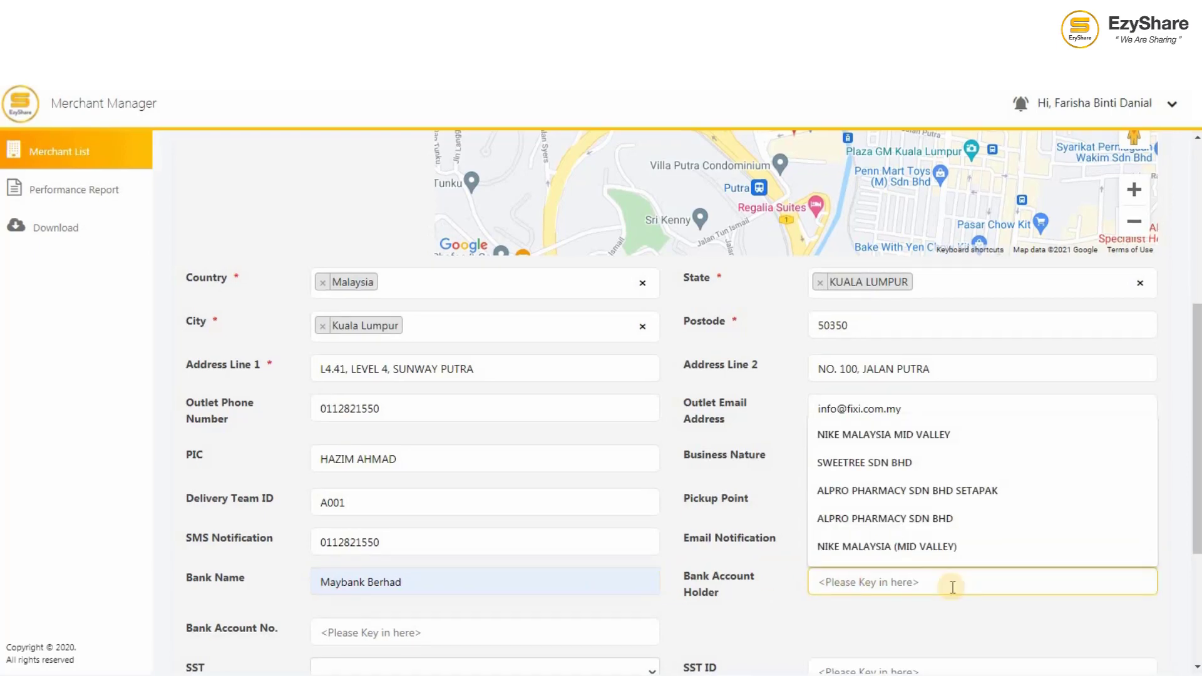
text(FIXI CO)
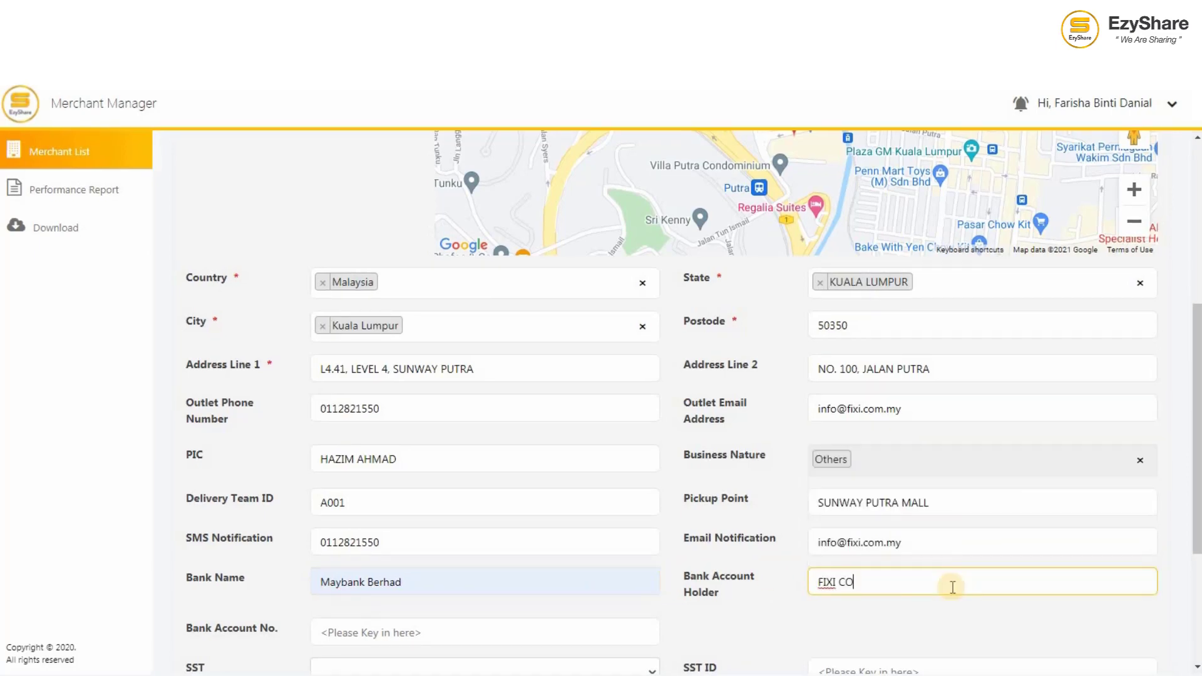
text( BOOKSTORE)
scroll(903, 633, down, 3)
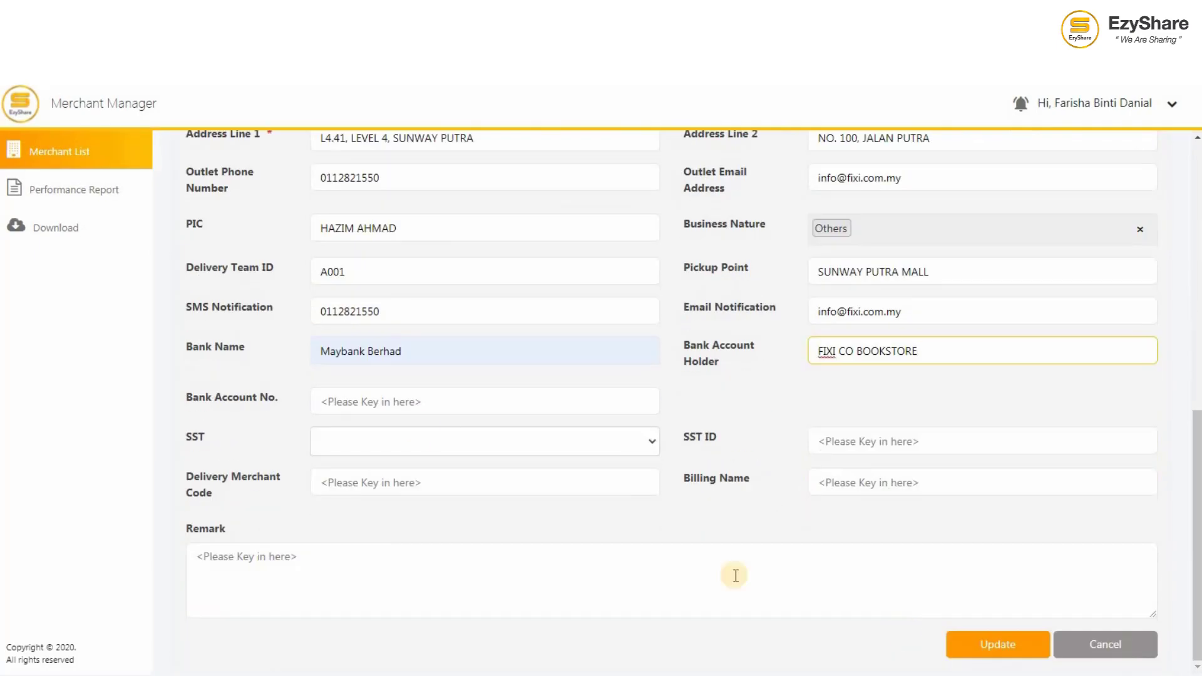
Step: Enter the bank account number, set SST to No, and set delivery merchant code A100
click(392, 401)
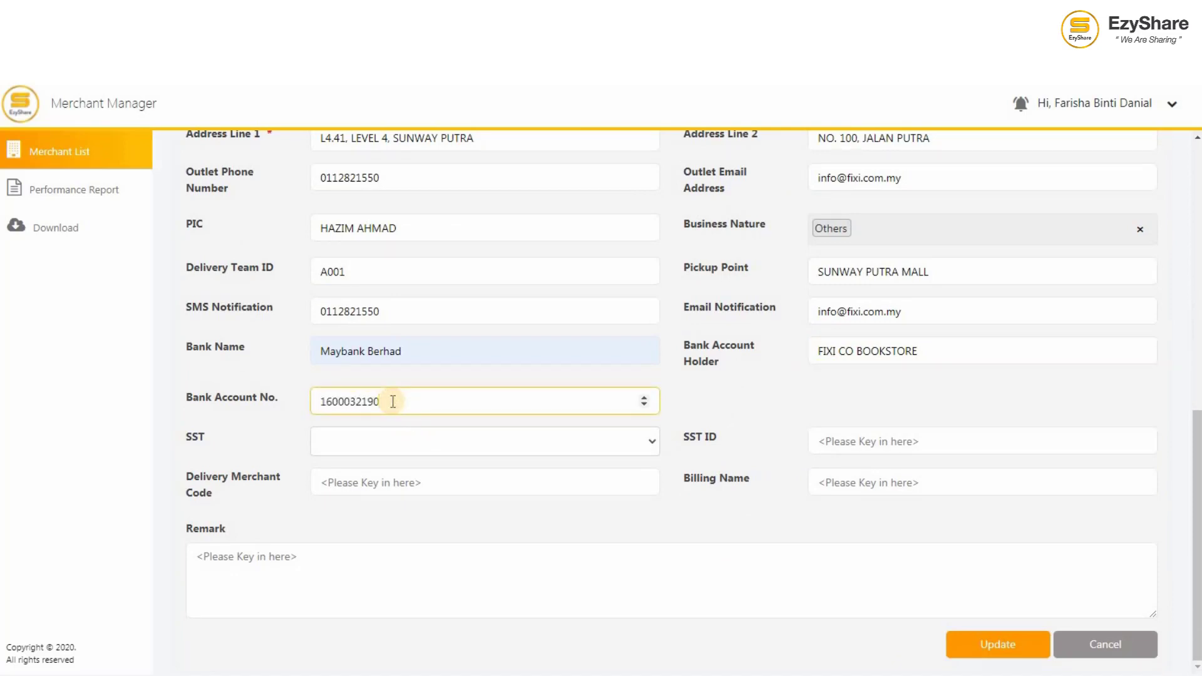
click(532, 450)
click(521, 519)
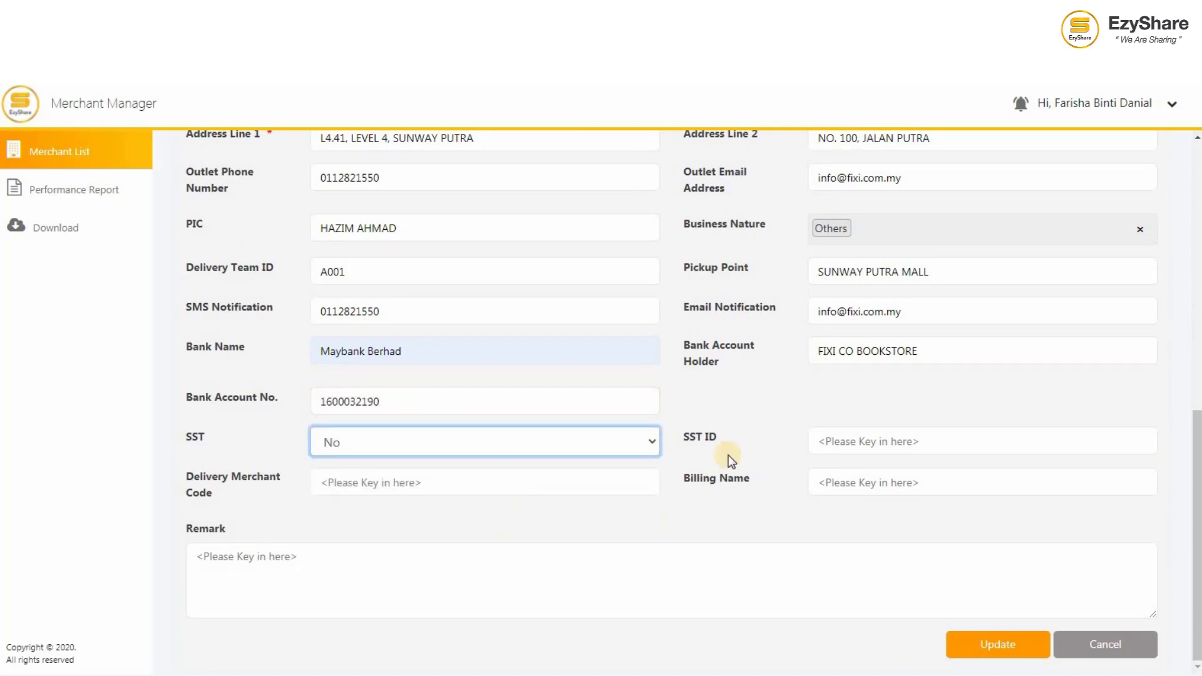
click(626, 482)
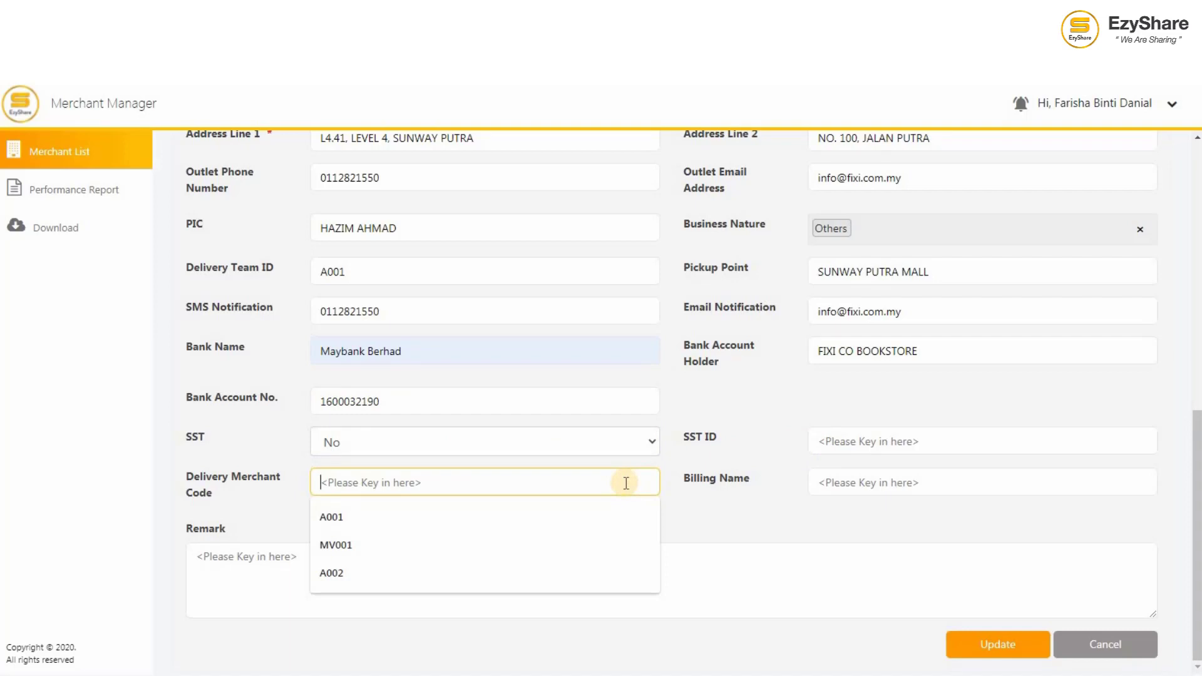
text(A100)
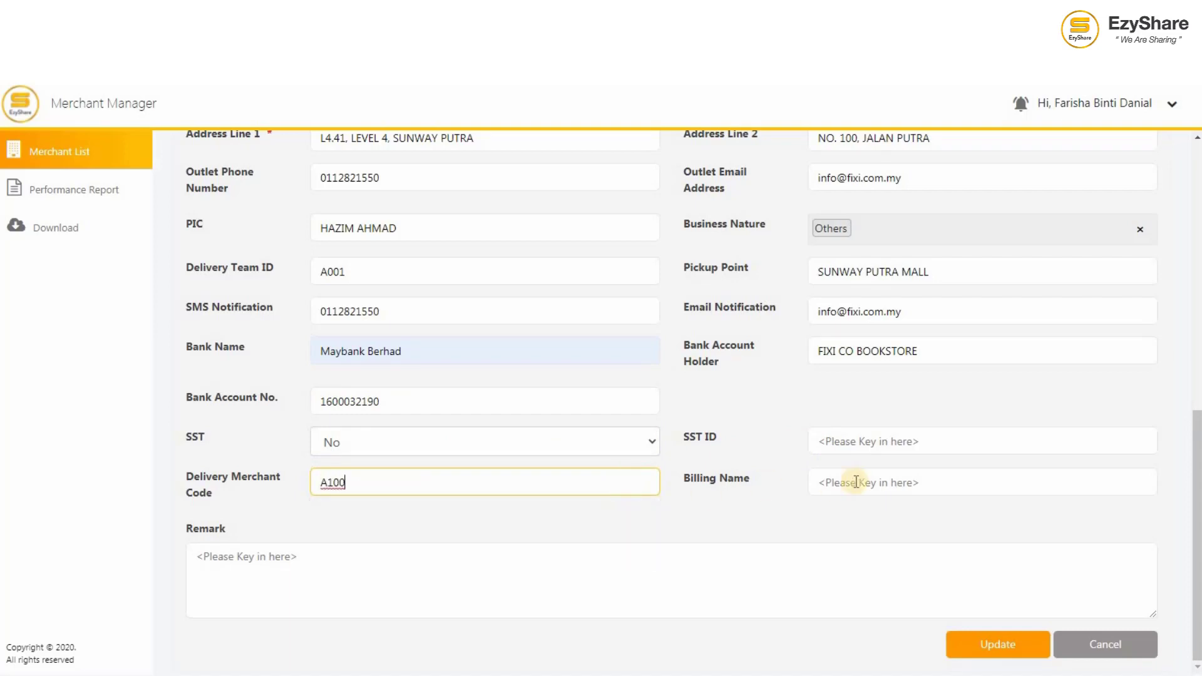
Step: Fill in billing name FIXI BOOKSTORE (SUNWAY PUTRA MALL) and paste the outlet description remark
click(945, 481)
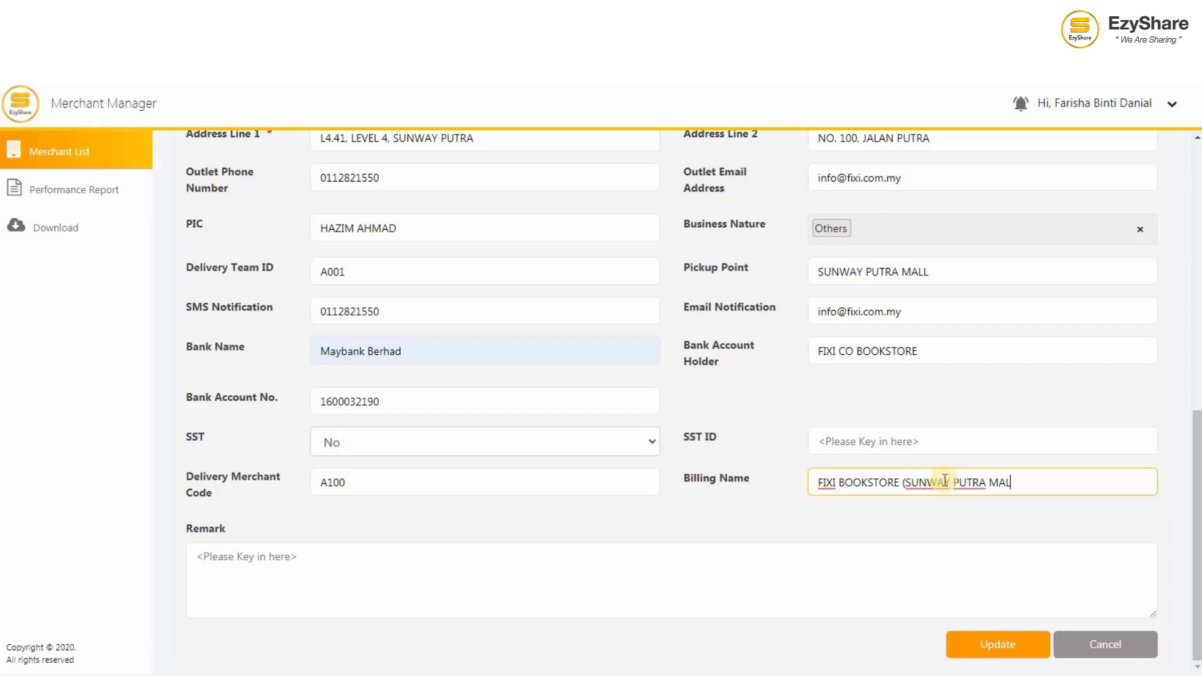
click(591, 566)
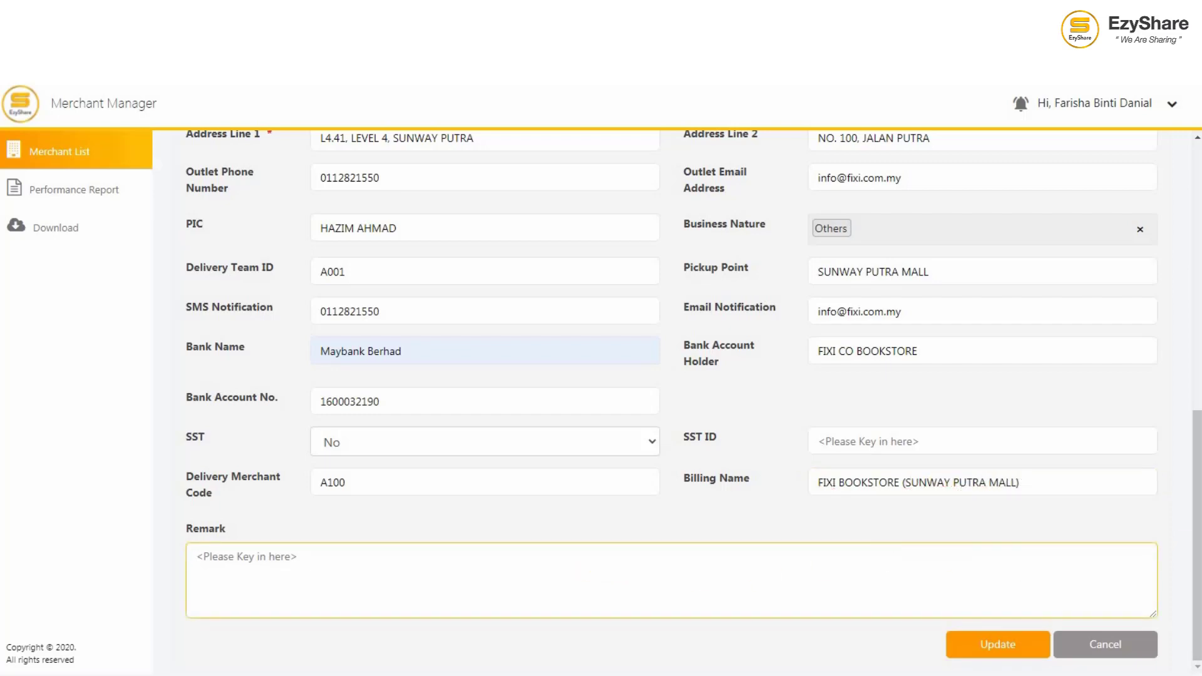
text(Concept store fully owned by BUKU FIXI SDN. BHD. A urban contemporary publisher company in Malaysia. Mostly publish fiction novel by local author. ALL TIME PROMOTION 3 Fixi Books for RM50 and get free tote bag with limited design.)
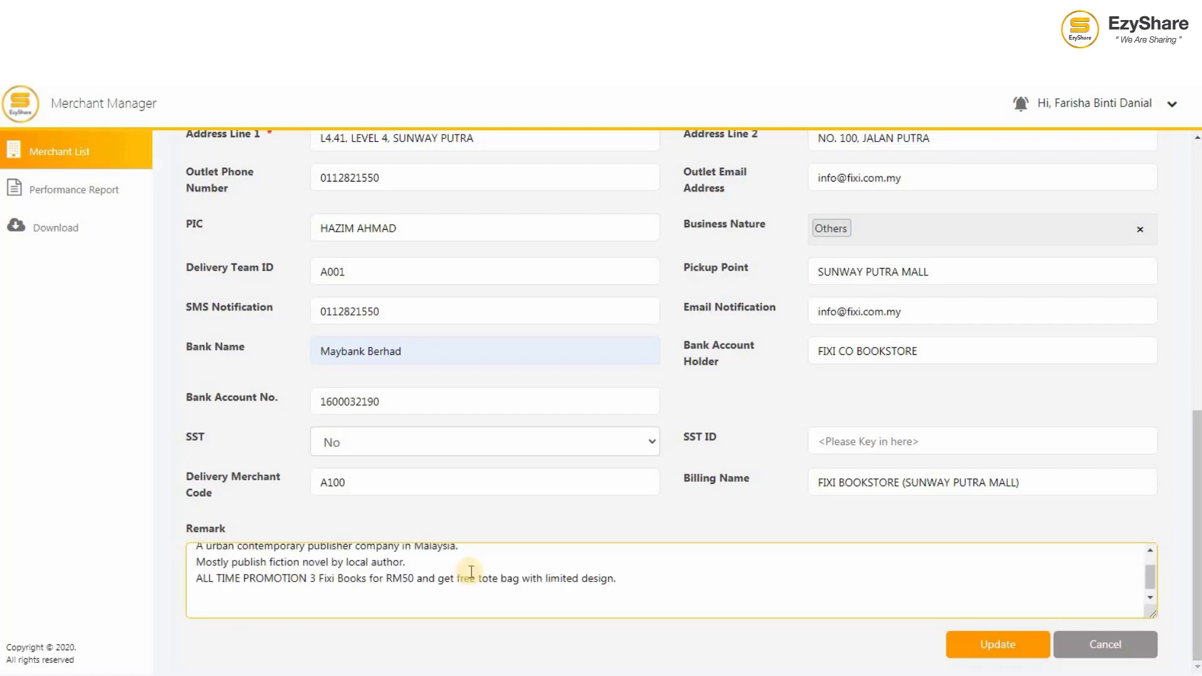
key(ctrl+a)
key(Delete)
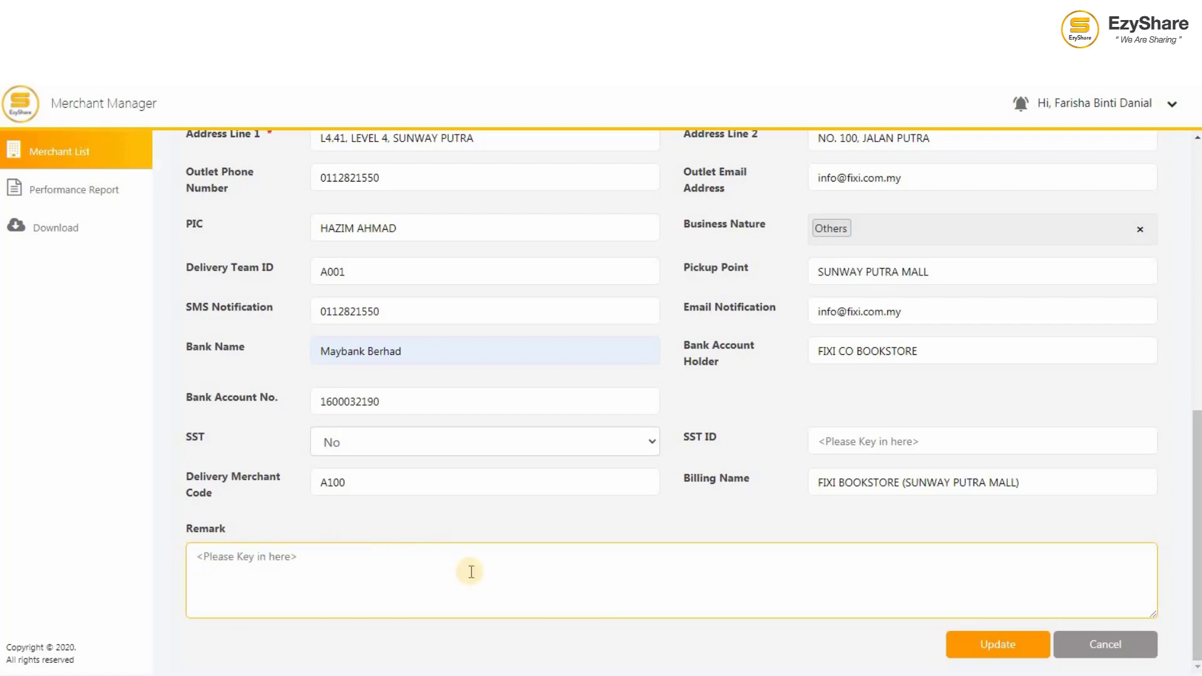
text(Concept store fully owned by BUKU FIXI SDN. BHD. A urban contemporary publisher company in Malaysia. Mostly publish fiction novel by local author. ALL TIME PROMOTION 3 Fixi Books for RM50 and get free tote bag with limited design.)
Step: Save the outlet update, dismiss the success message, and view Outlet Business Hours
click(982, 655)
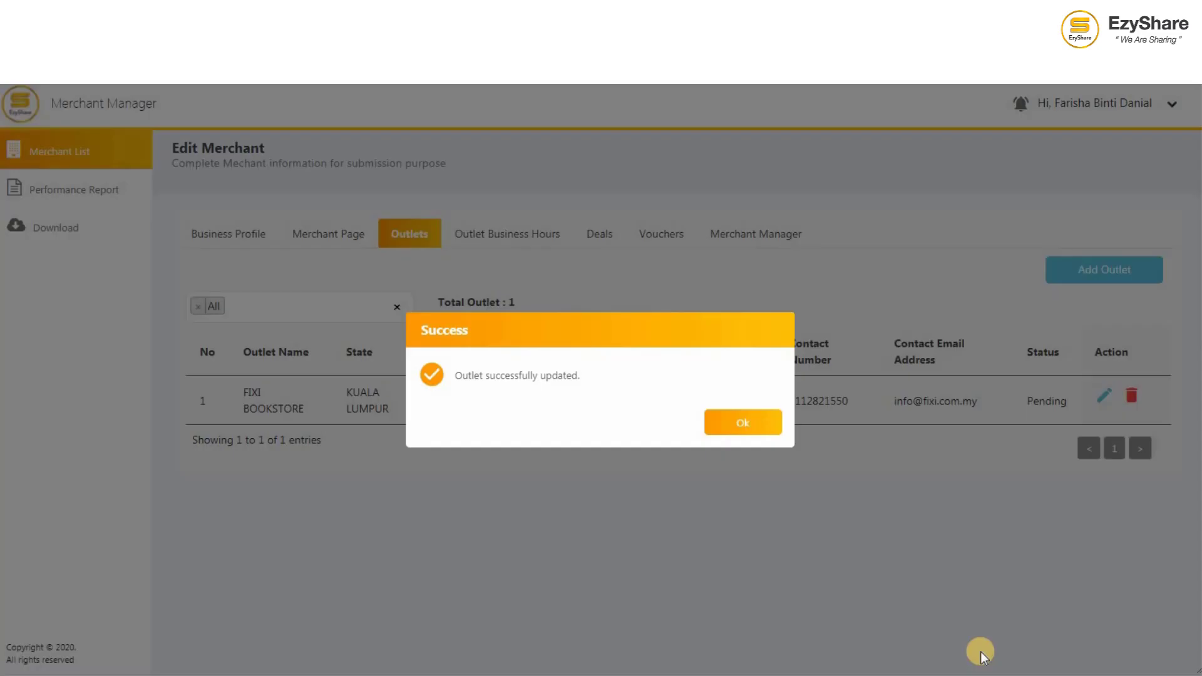
click(761, 433)
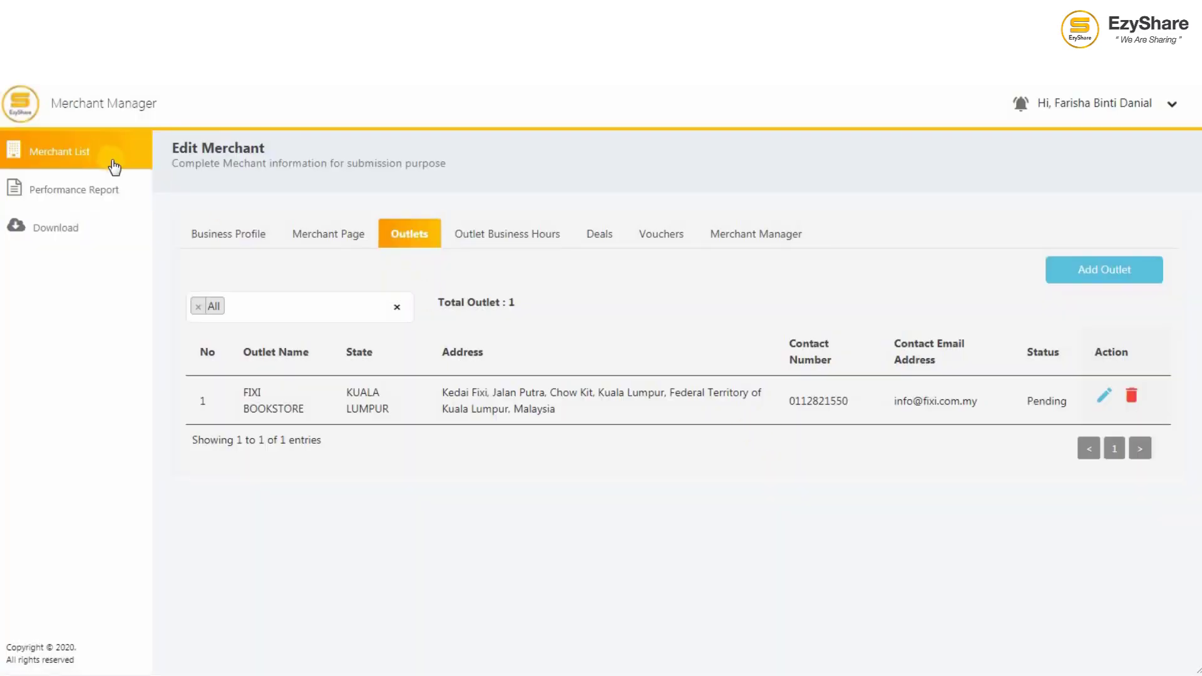
click(521, 242)
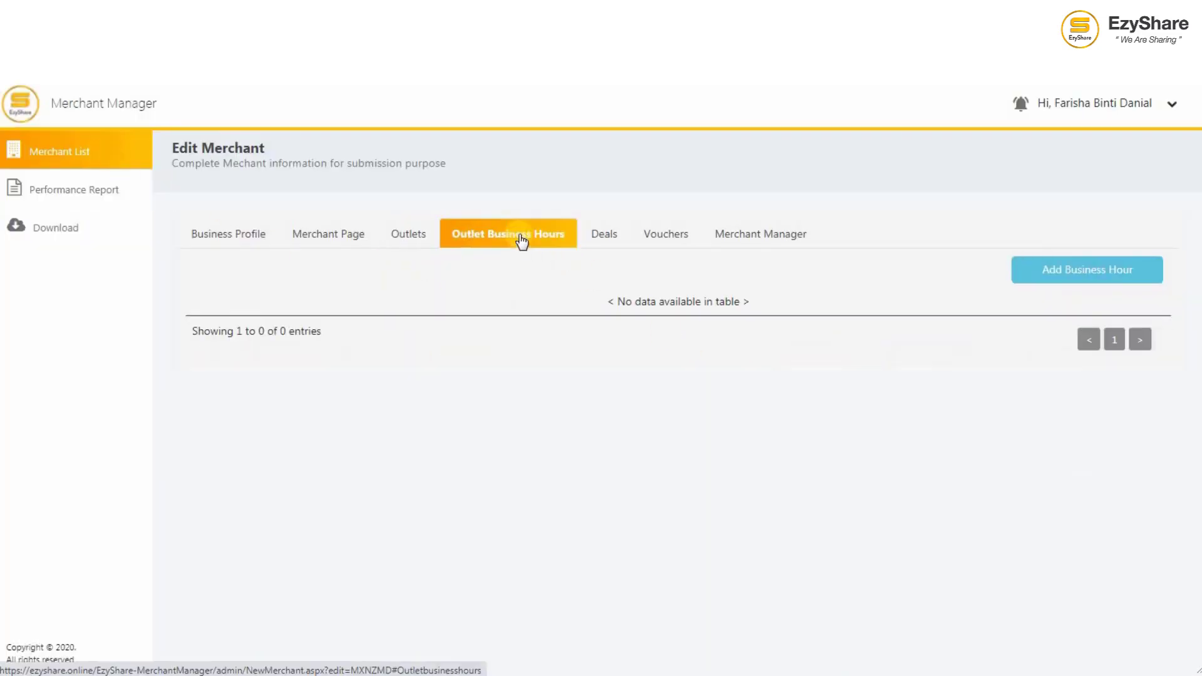
Step: Start a new business-hour entry for FIXI BOOKSTORE with Monday to Friday marked open
click(1039, 270)
scroll(549, 206, down, 2)
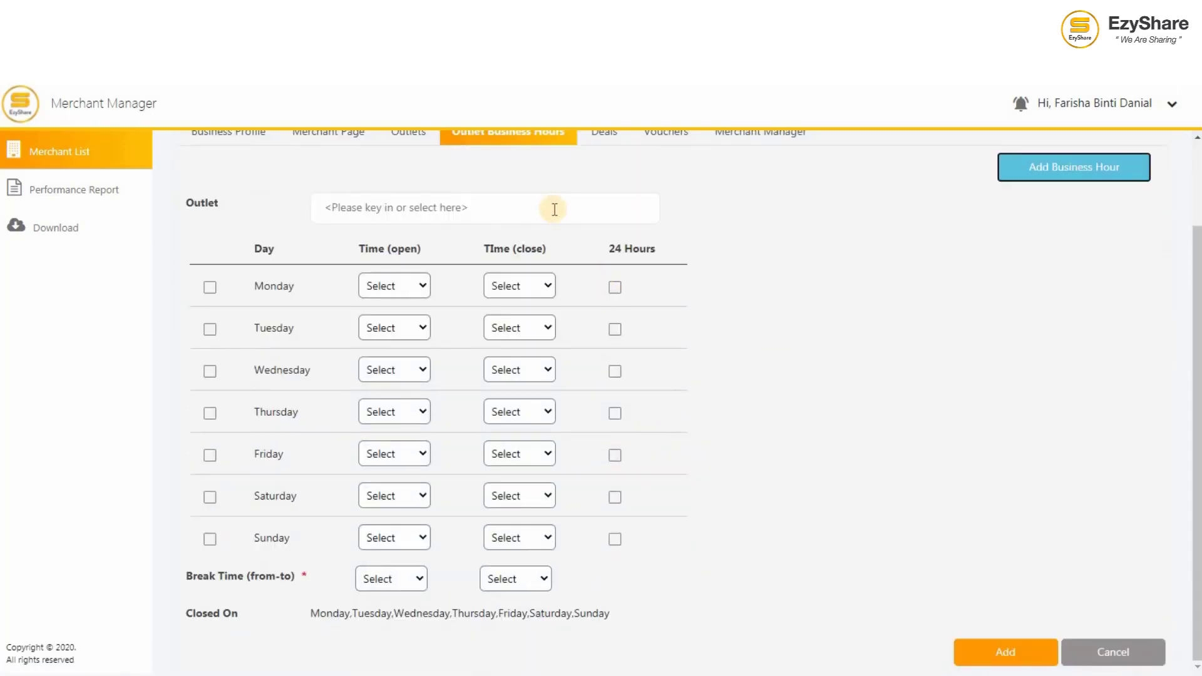
click(550, 209)
click(376, 238)
click(210, 287)
click(210, 329)
click(210, 370)
click(210, 412)
click(209, 455)
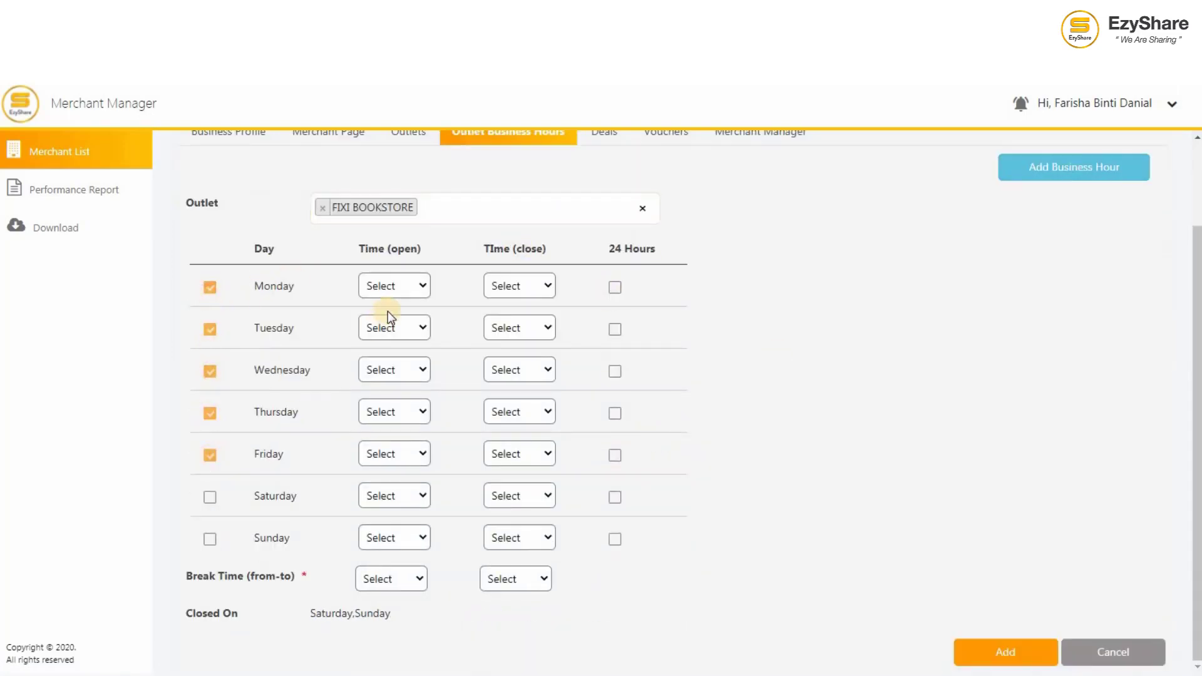
Step: Set Monday and Tuesday hours to 10.00 AM–08.00 PM
click(394, 285)
scroll(408, 569, down, 4)
click(394, 576)
click(519, 286)
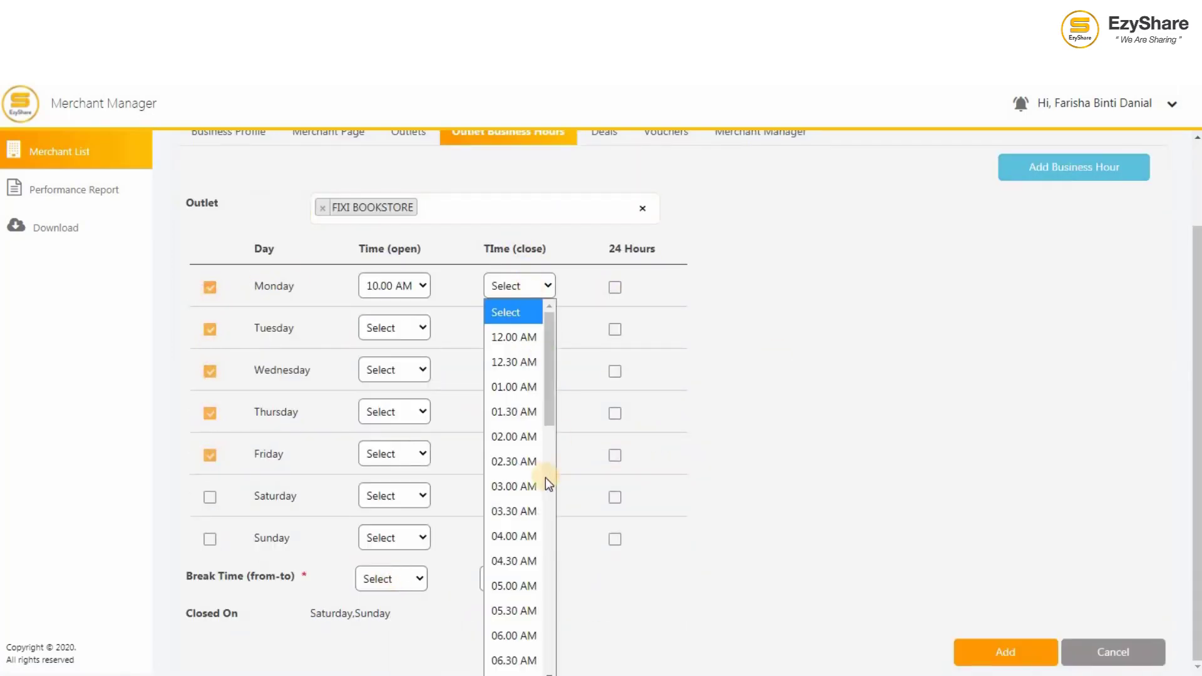
scroll(548, 526, down, 4)
scroll(551, 573, down, 5)
click(525, 655)
click(393, 328)
scroll(407, 563, down, 4)
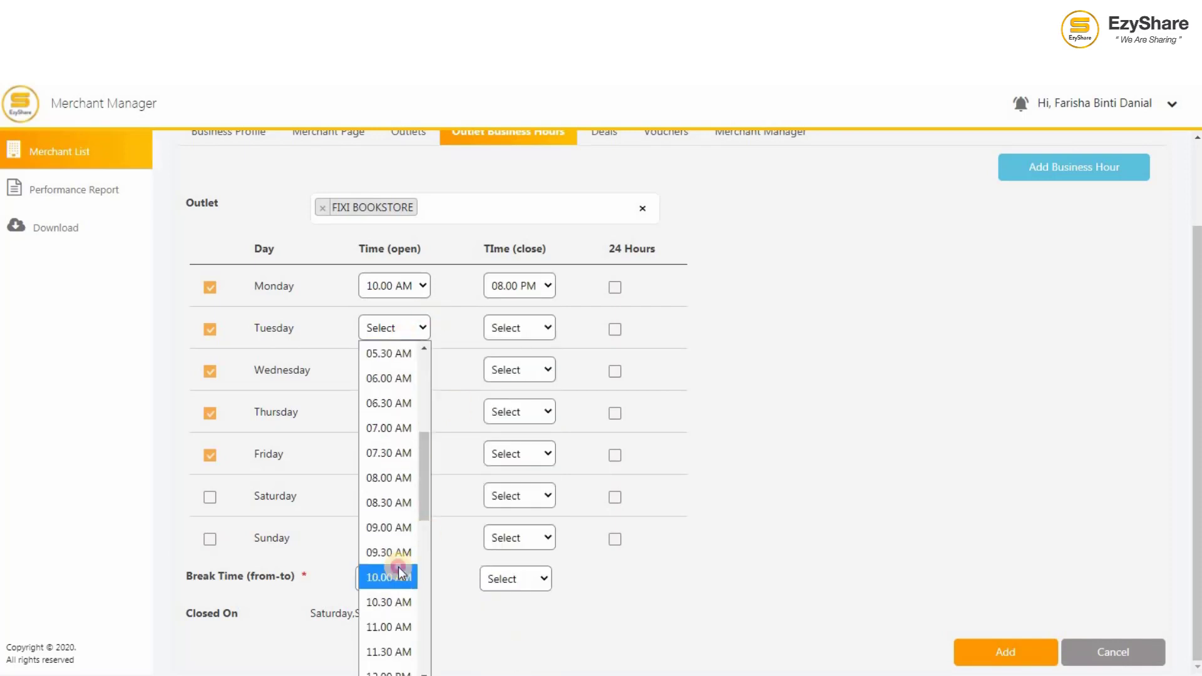
click(397, 570)
click(519, 328)
scroll(559, 528, down, 5)
scroll(545, 626, down, 3)
click(517, 546)
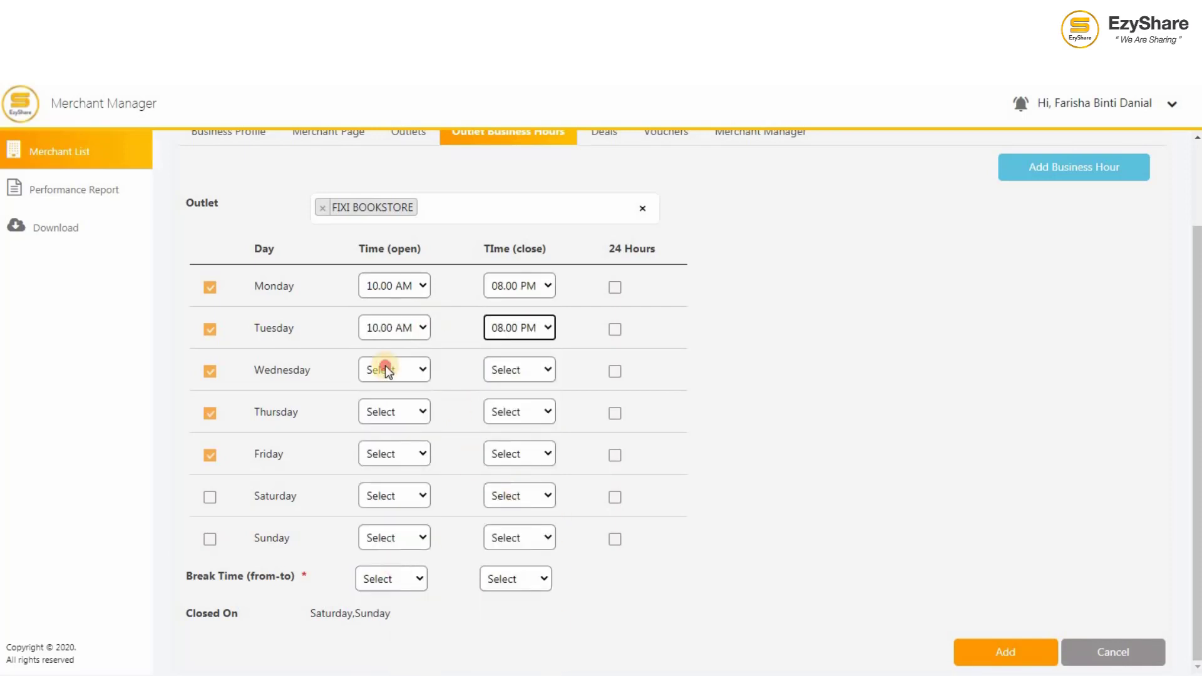
Step: Set Wednesday, Thursday and Friday hours to 10.00 AM–08.00 PM
click(384, 370)
scroll(426, 306, down, 4)
click(389, 247)
click(520, 369)
scroll(549, 303, down, 8)
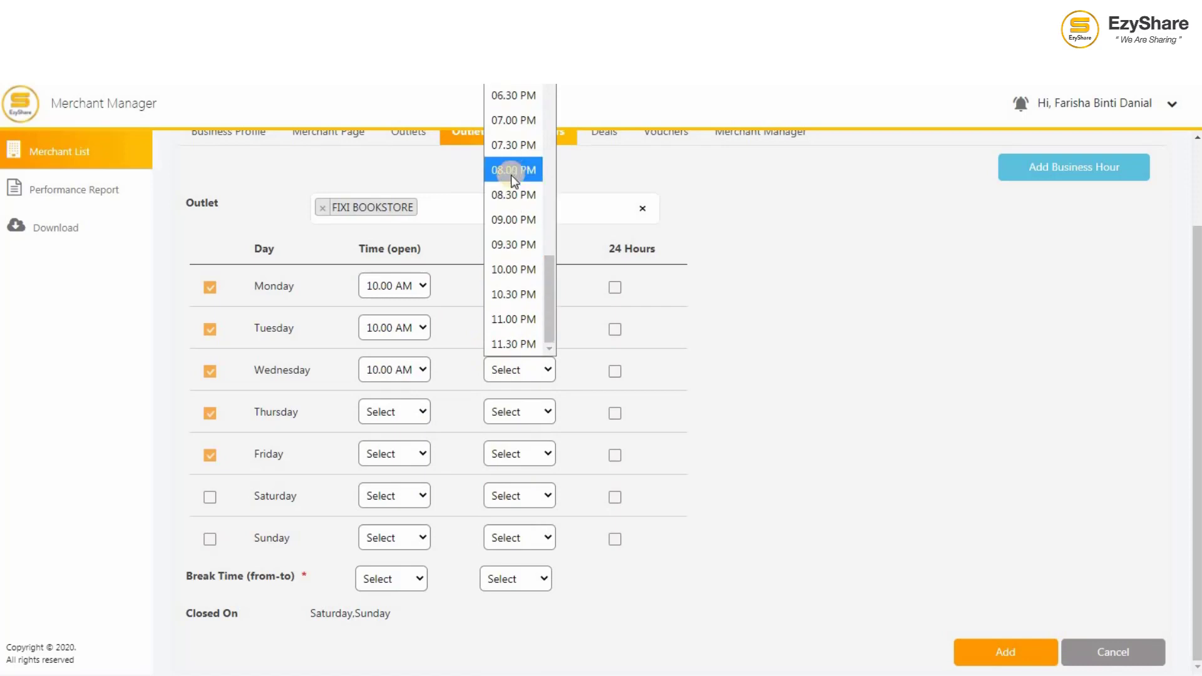
click(511, 172)
click(395, 412)
scroll(420, 376, down, 4)
click(388, 219)
click(526, 412)
scroll(551, 318, down, 9)
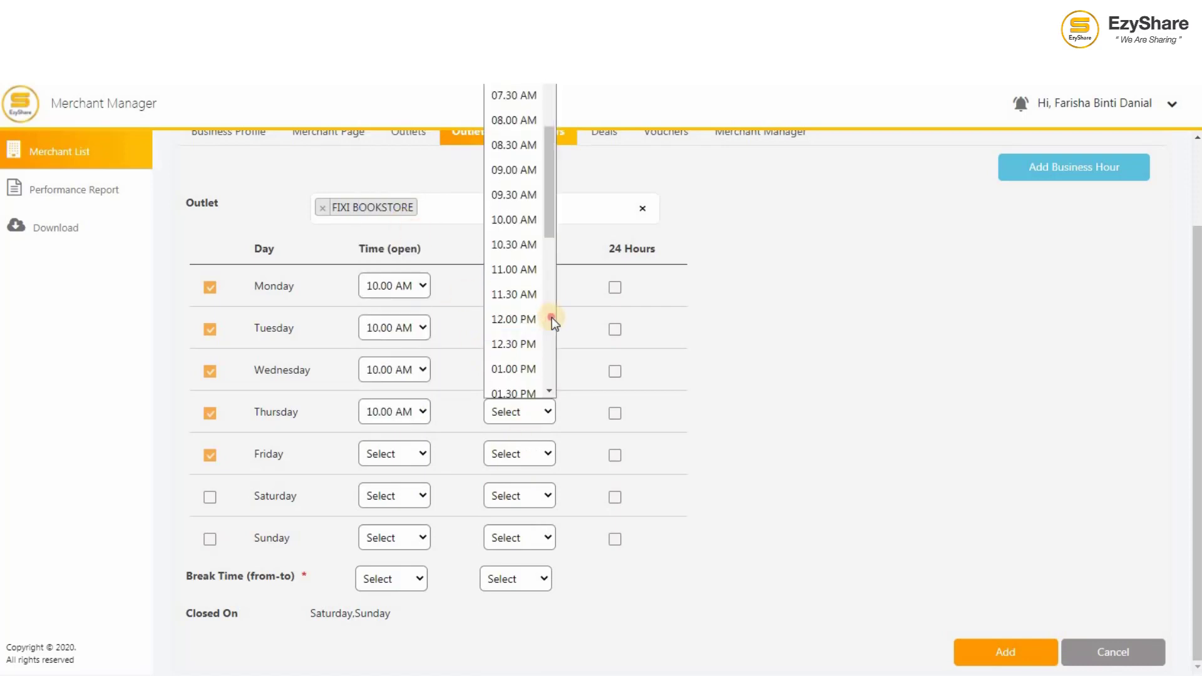
click(514, 215)
click(423, 451)
scroll(422, 413, down, 4)
click(390, 330)
click(520, 453)
scroll(551, 404, down, 9)
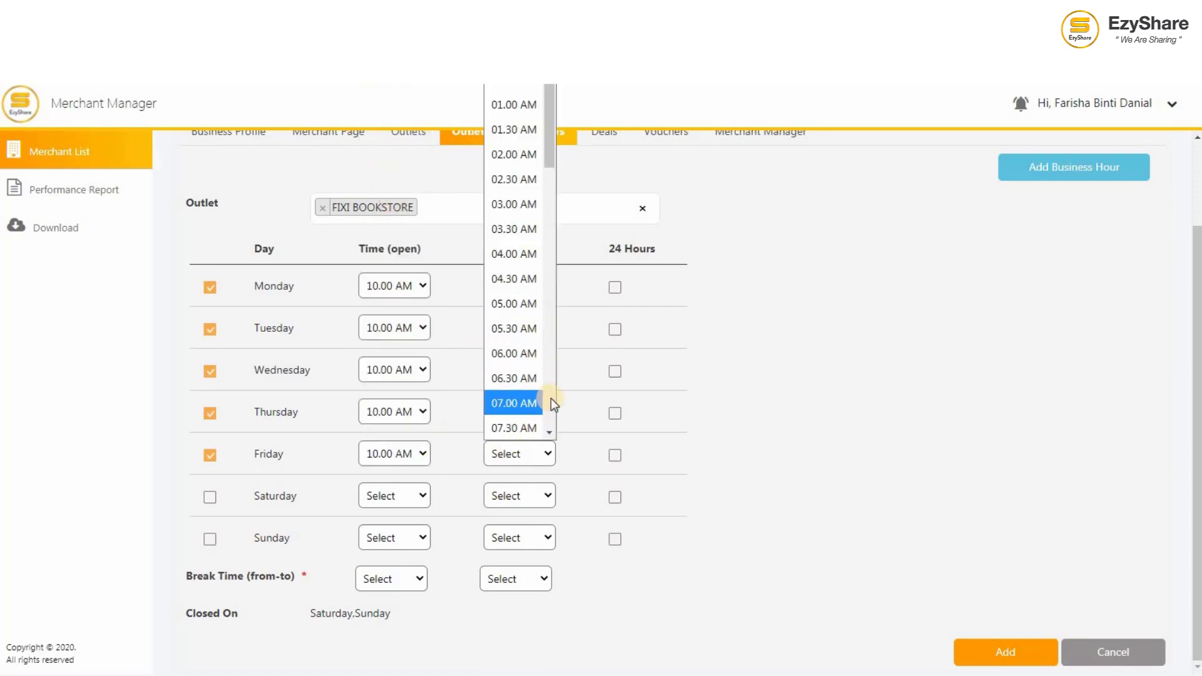
click(513, 310)
Step: Add a 01.00–02.00 PM break, save the weekday hours, and return to the Merchant List
click(394, 578)
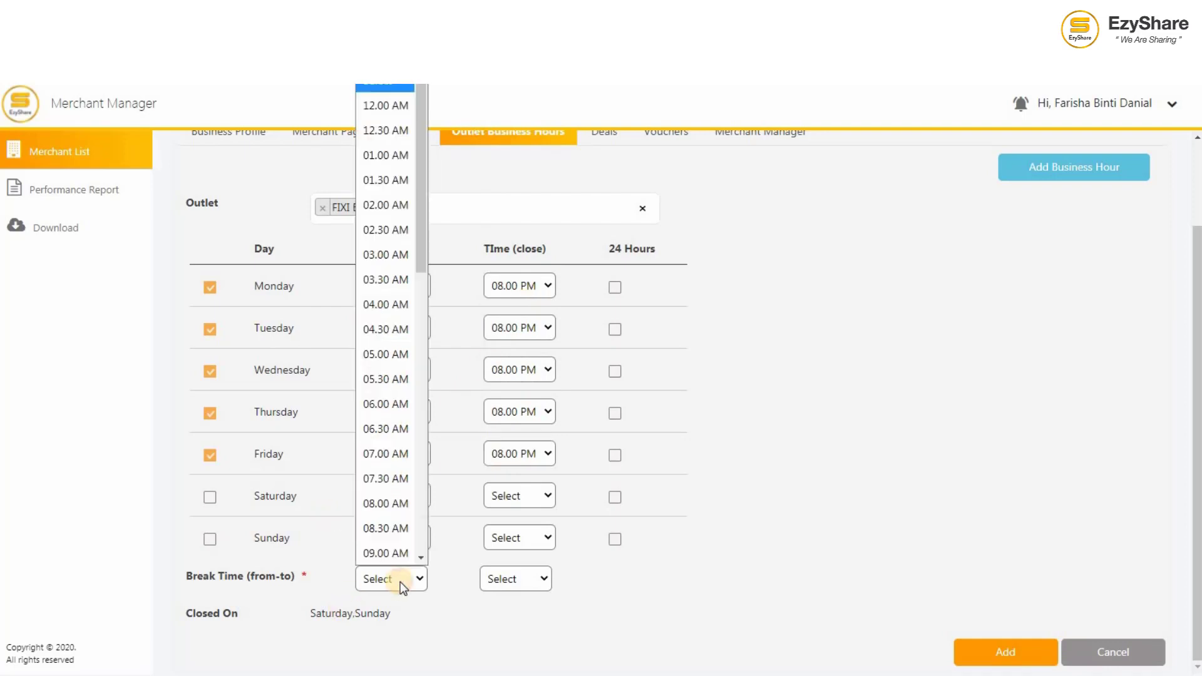
scroll(418, 403, down, 5)
click(386, 316)
click(520, 579)
scroll(539, 551, down, 5)
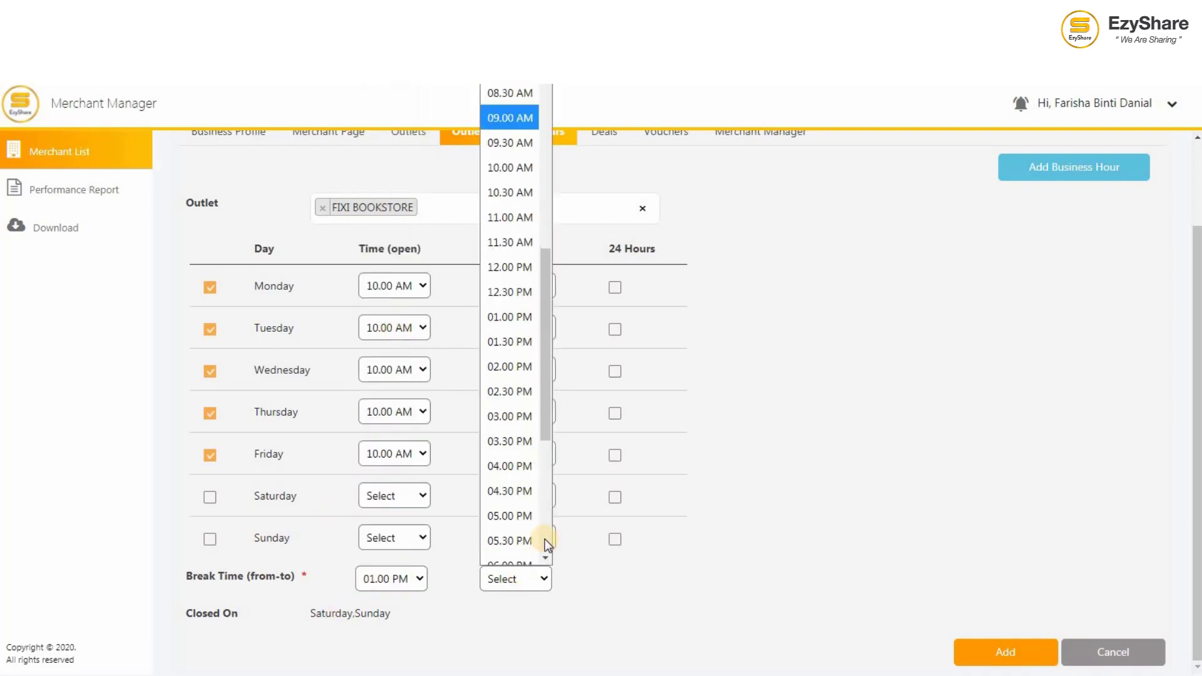
click(528, 370)
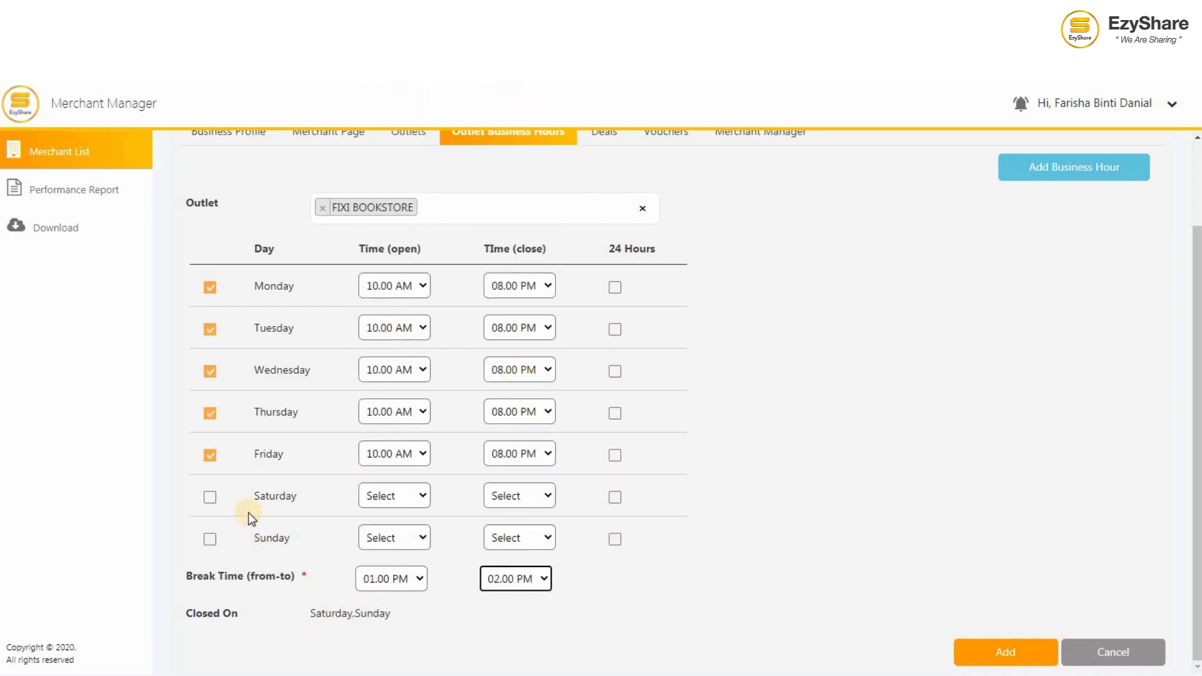
click(1004, 654)
click(758, 418)
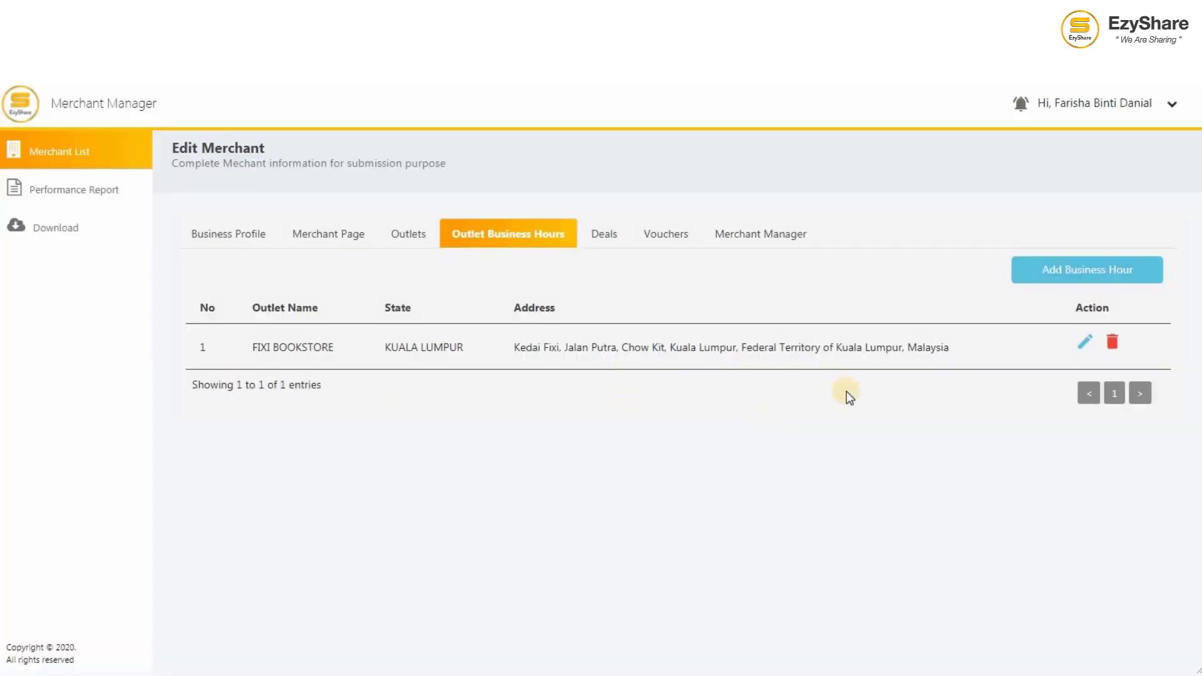
click(407, 238)
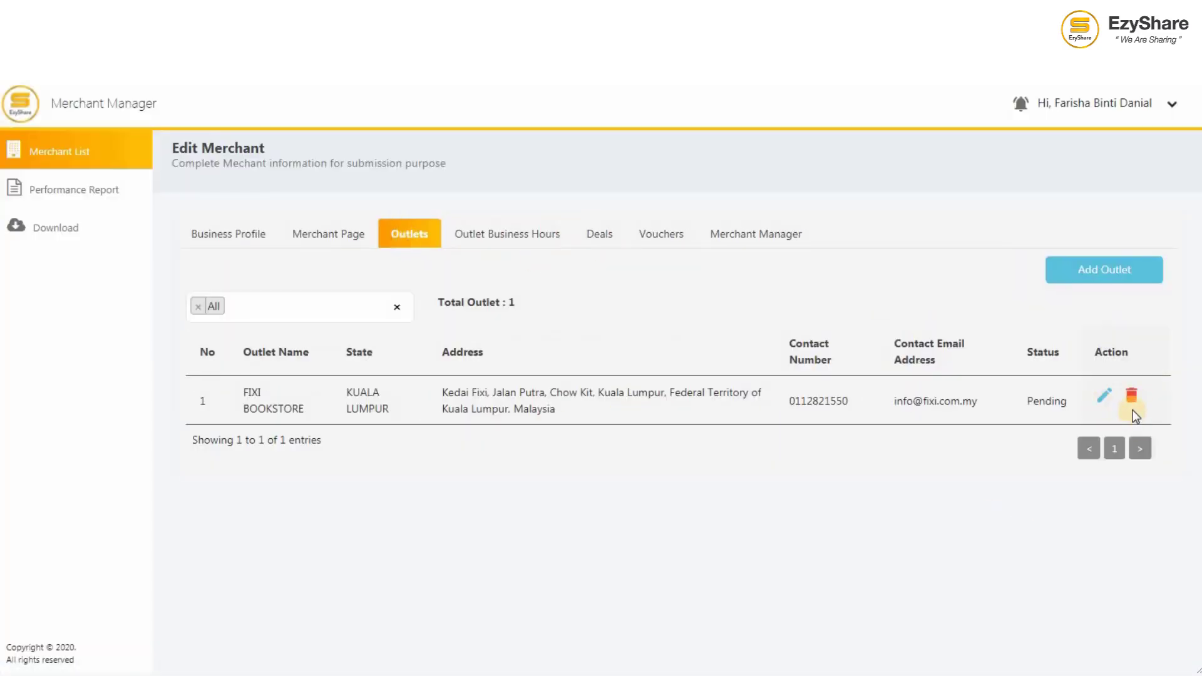
click(116, 155)
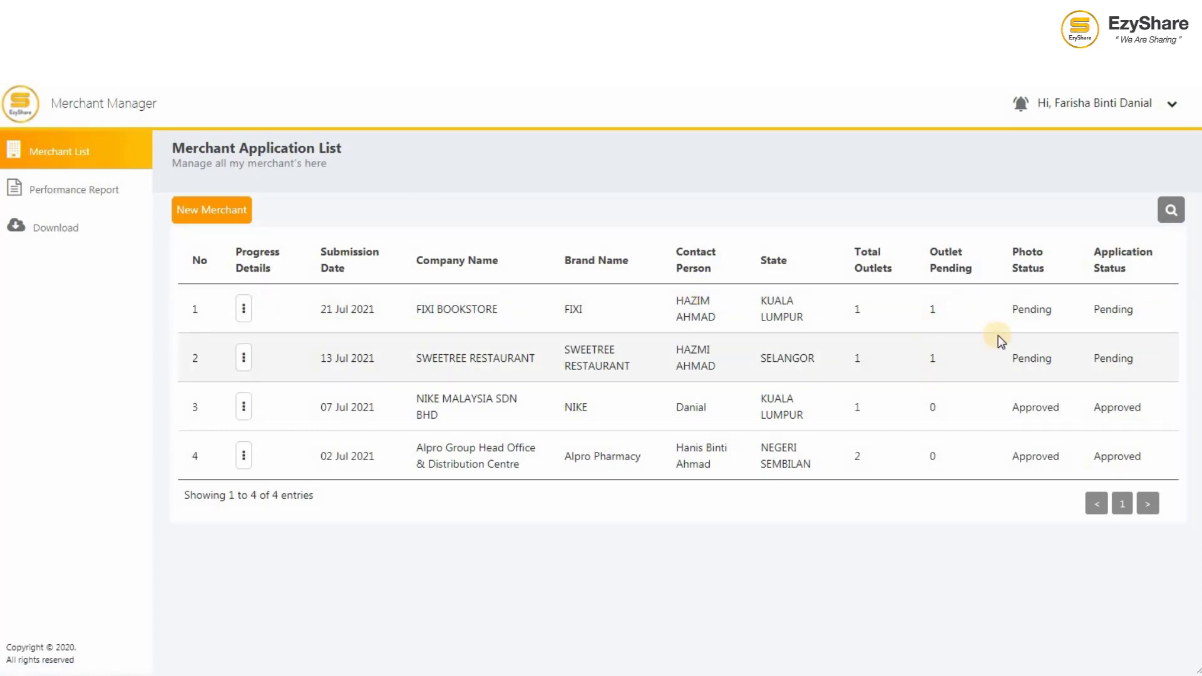